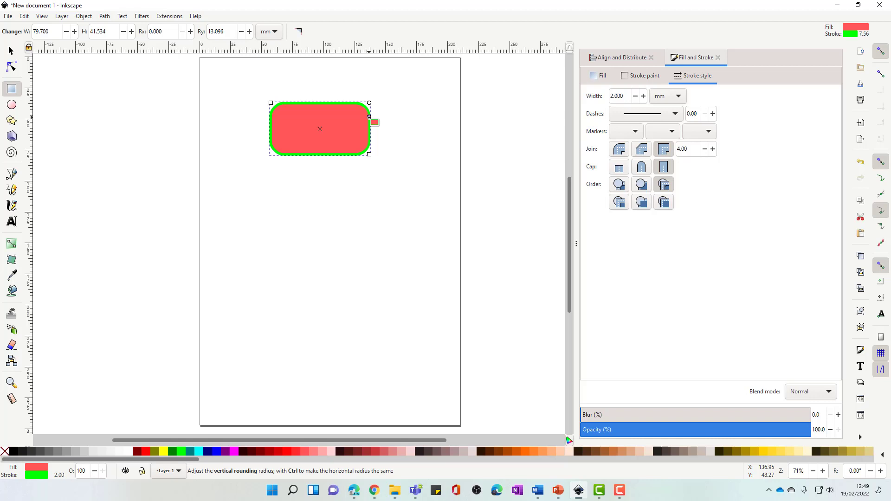
Adjust the red rectangle's vertical corner radius to about 12.3 mm and convert the rectangle to a path.
left_click_drag(369, 117, 369, 118)
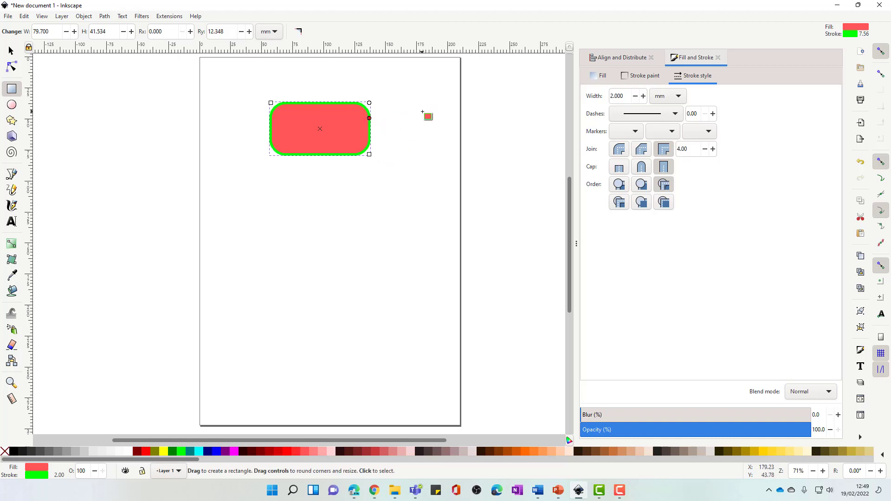
left_click(104, 16)
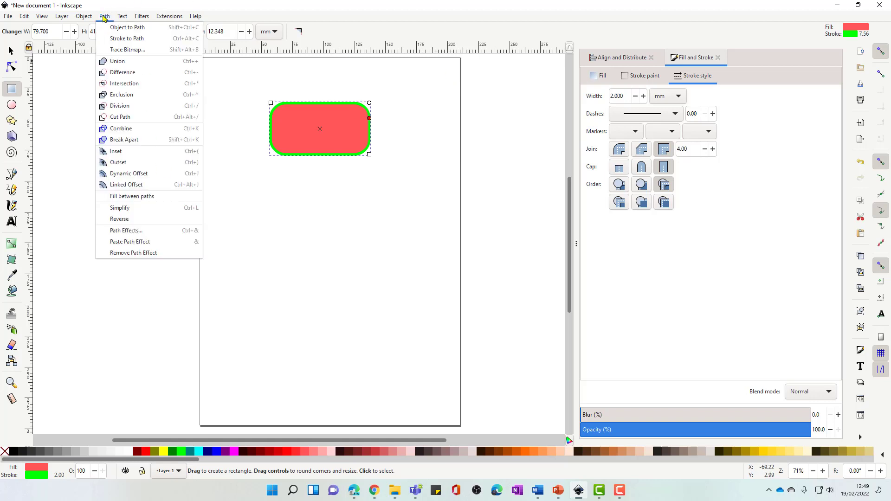
left_click(120, 27)
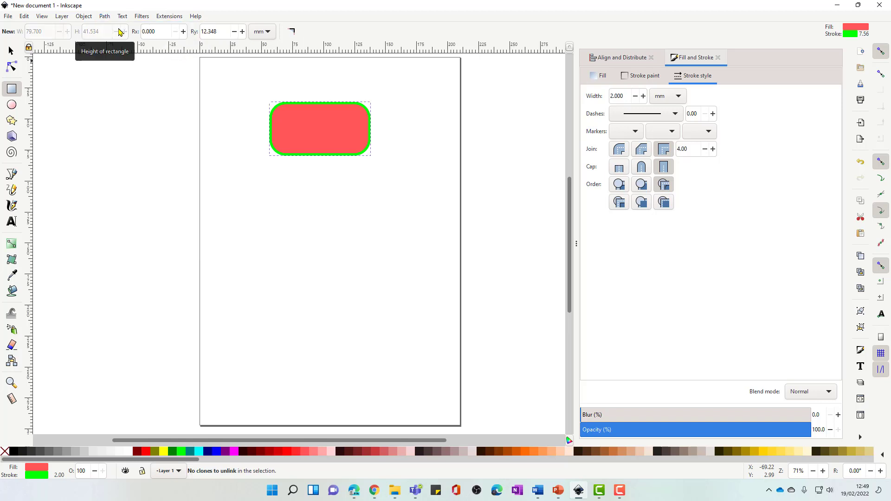
left_click(12, 50)
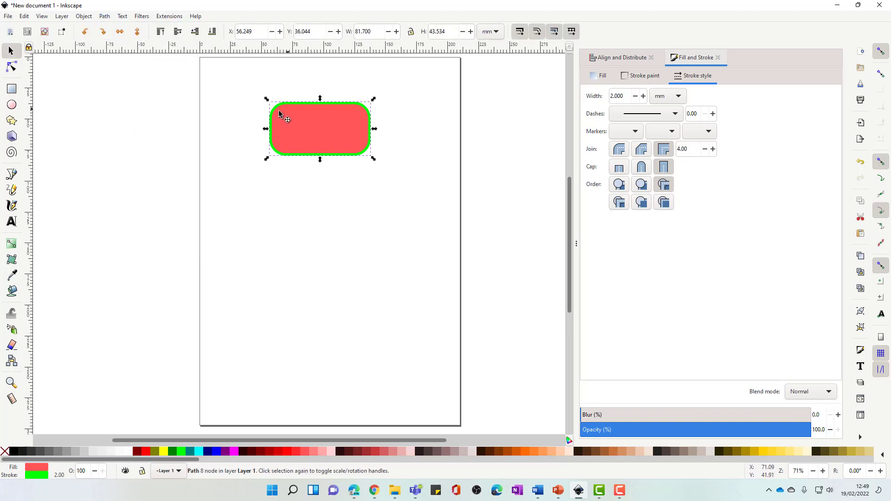
Shift the red path's two upper-edge nodes about 10 mm left and pull the right node's handle inward to notch that corner.
left_click(362, 113)
left_click(362, 114)
left_click(363, 114)
left_click(362, 113)
double_click(362, 114)
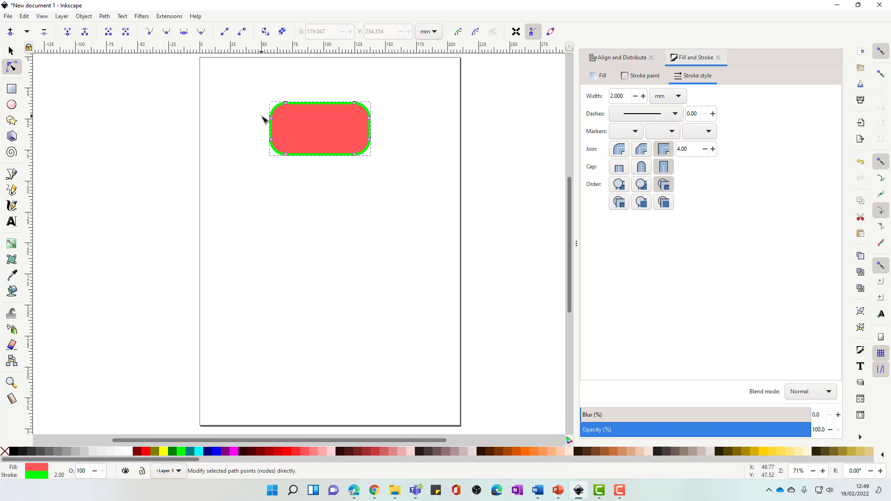
left_click(289, 105)
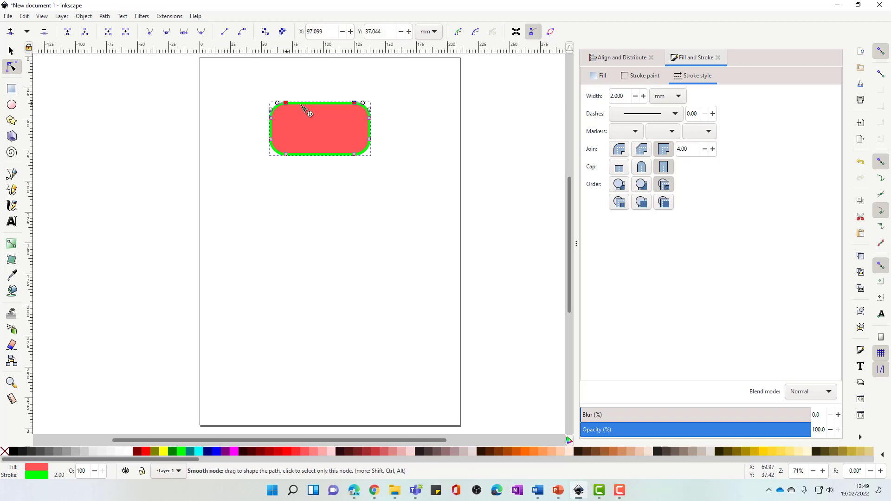
mouse_move(355, 106)
left_mouse_down()
mouse_move(348, 122)
mouse_move(344, 89)
mouse_move(342, 103)
left_mouse_up()
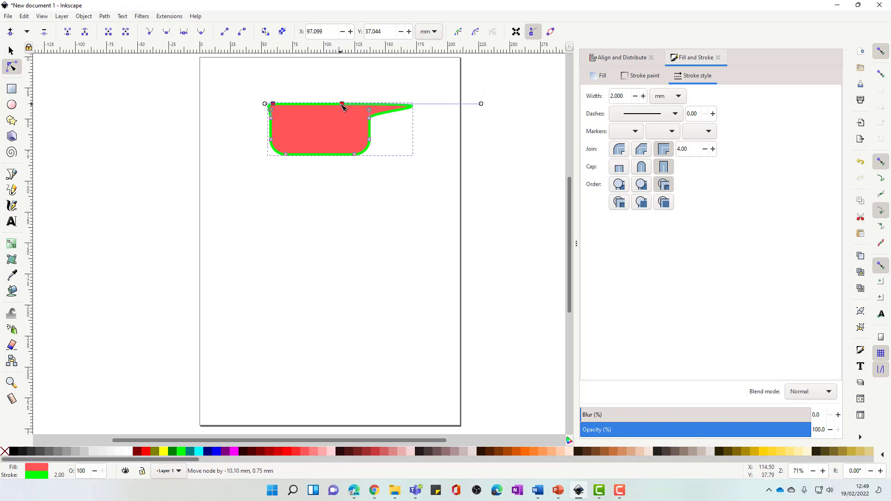
left_click_drag(484, 103, 310, 138)
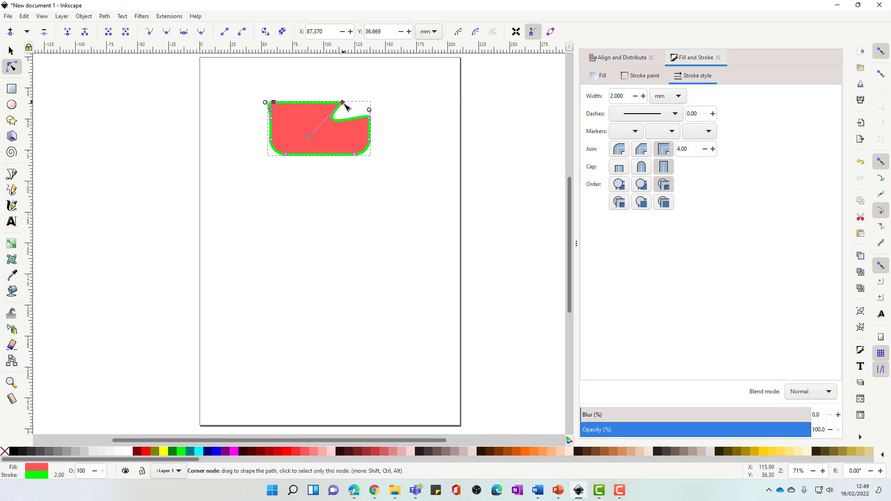
Raise the red path's two upper-edge nodes about 11 mm above the notch and deselect the shape.
left_click_drag(344, 106, 312, 99)
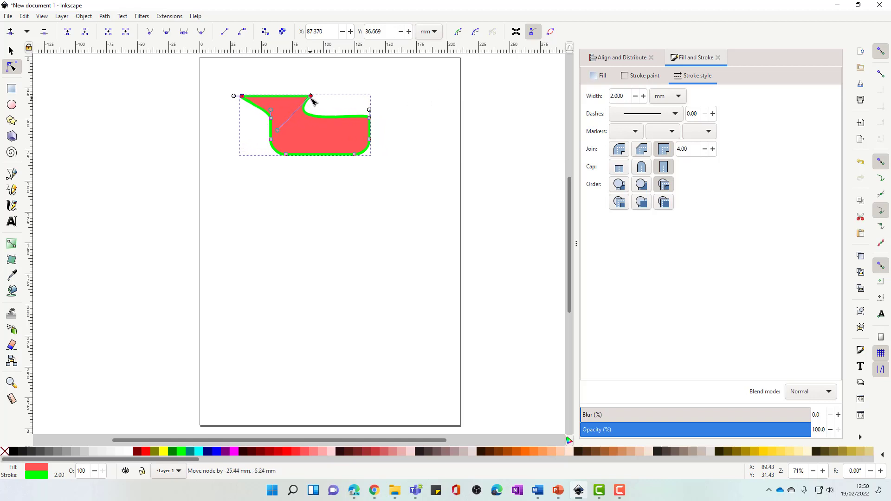
left_click_drag(242, 96, 275, 89)
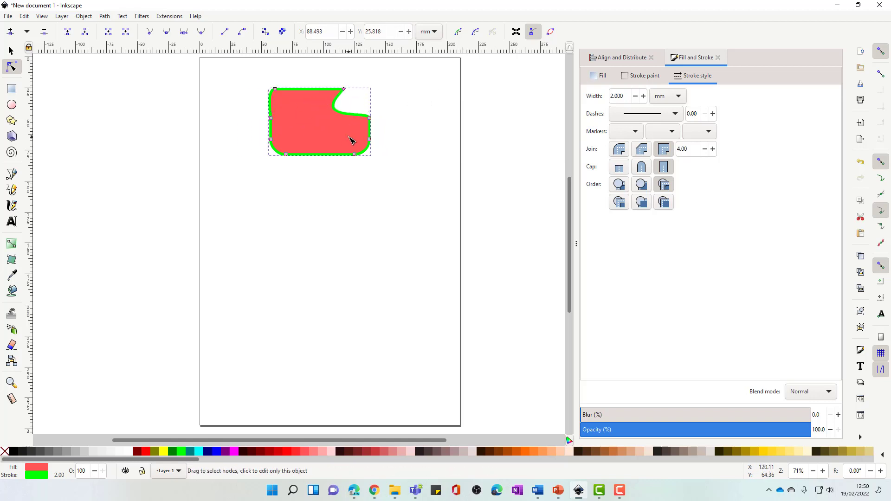
left_click(490, 140)
left_click(450, 118)
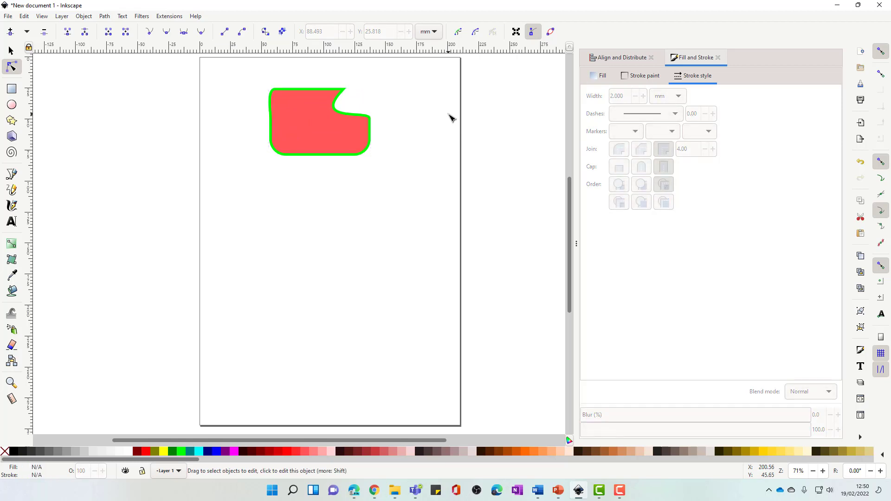
Draw an ellipse with radii about 39.9 by 24.7 mm below the red shape and a smaller one, about 16.8 by 18.7 mm, overlapping its upper right.
left_click(11, 105)
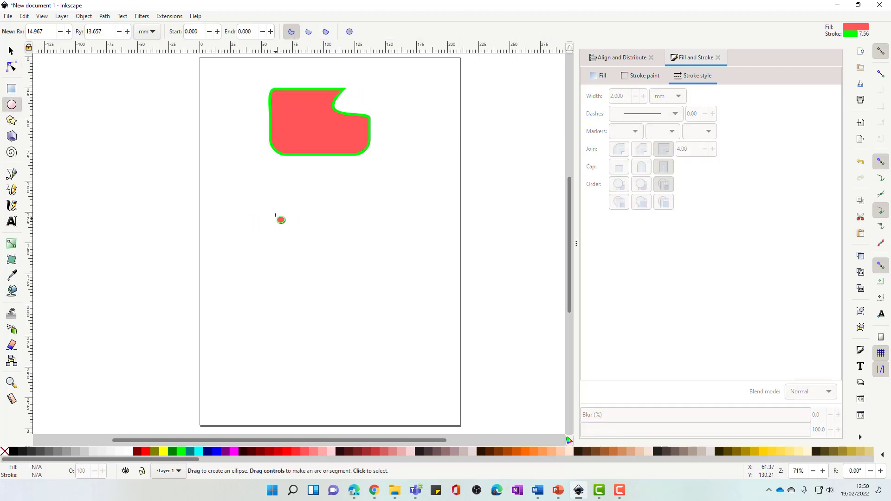
mouse_move(281, 205)
left_mouse_down()
mouse_move(365, 245)
mouse_move(384, 270)
left_mouse_up()
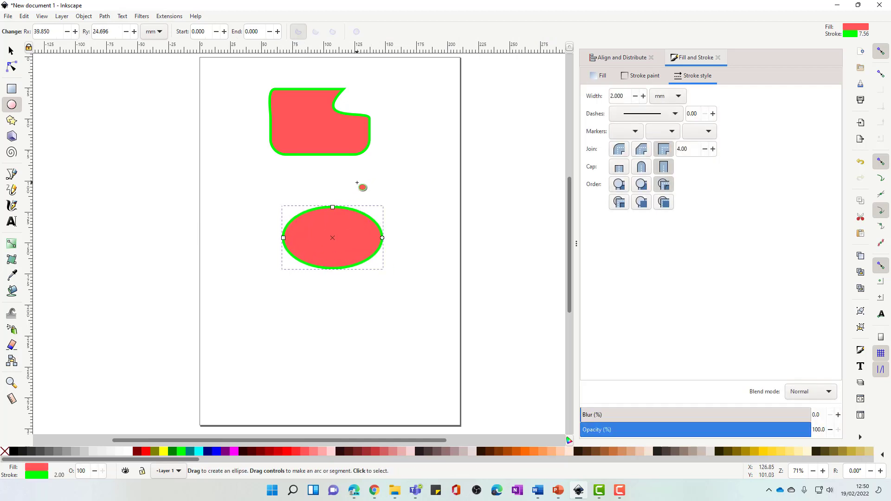
left_click_drag(354, 182, 398, 231)
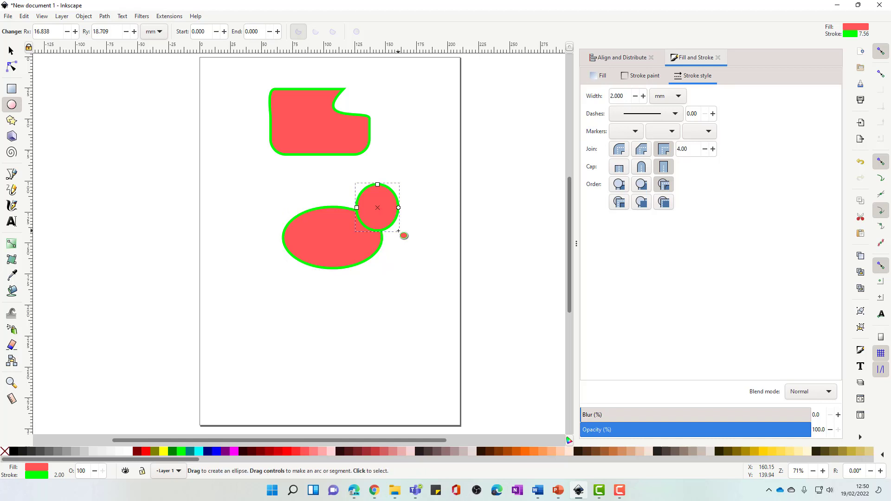
Fill both the small ellipse and the large ellipse with yellow.
left_click(163, 451)
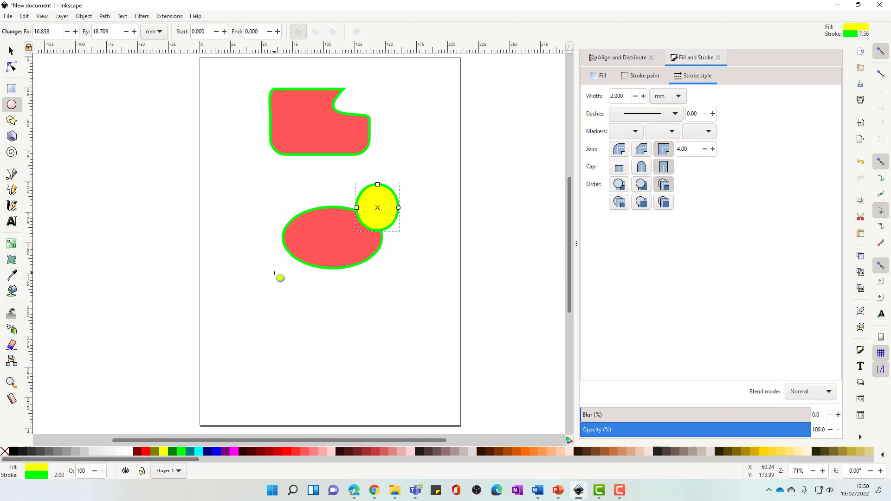
key("s")
left_click(311, 248)
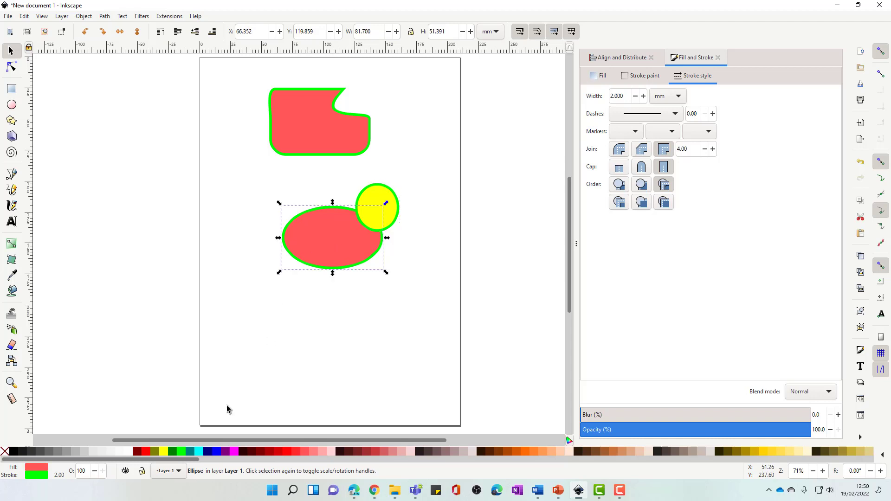
left_click(163, 451)
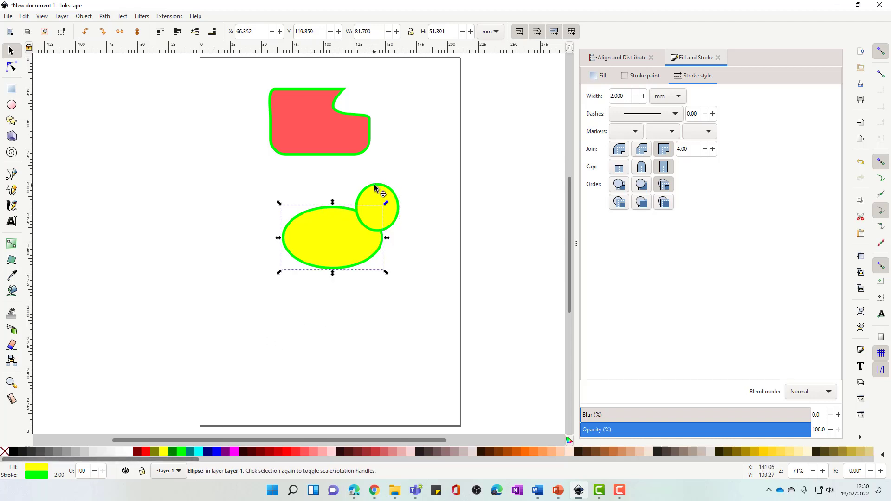
Select both yellow ellipses together and merge them into one shape with Union.
left_click(378, 190)
left_click(407, 272)
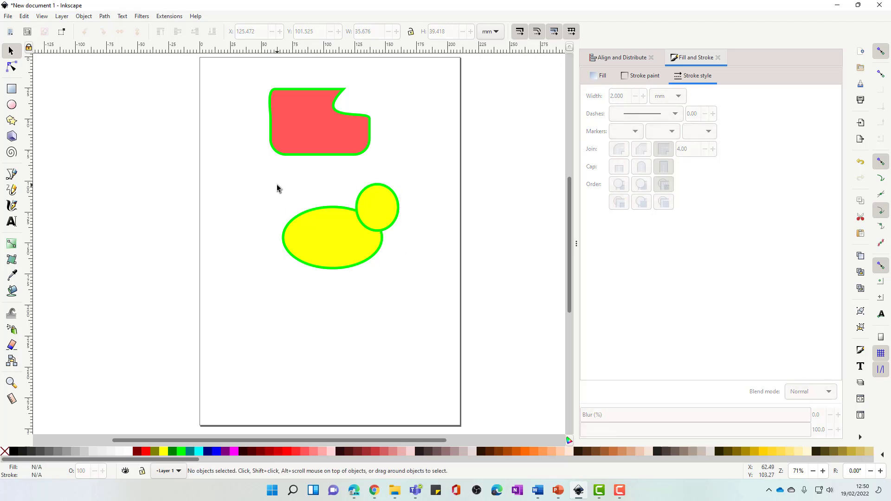
mouse_move(271, 176)
left_mouse_down()
mouse_move(424, 232)
mouse_move(427, 280)
left_mouse_up()
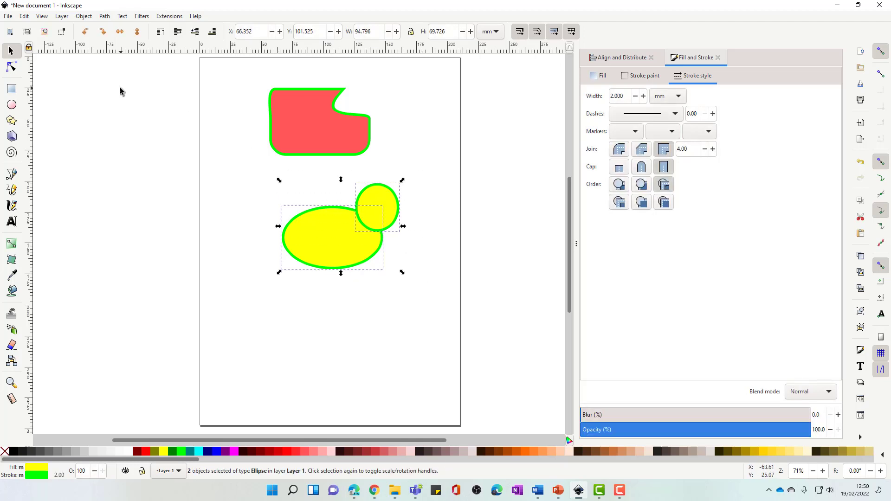
left_click(84, 17)
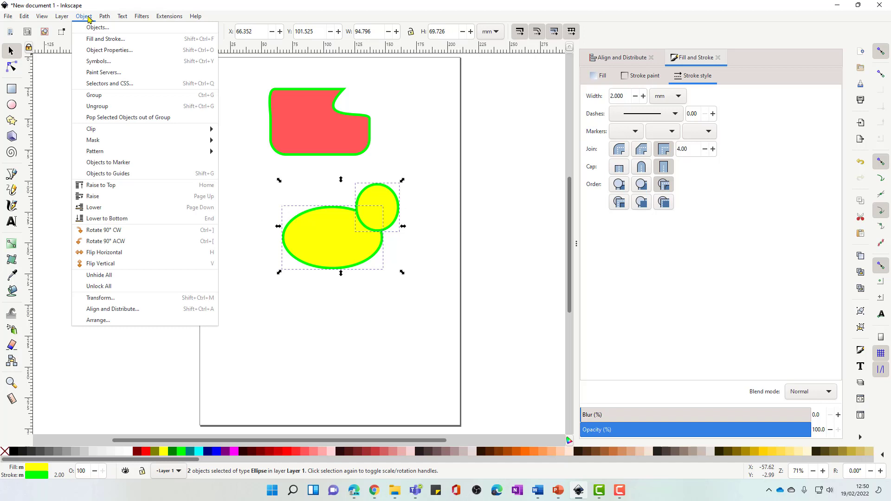
mouse_move(111, 18)
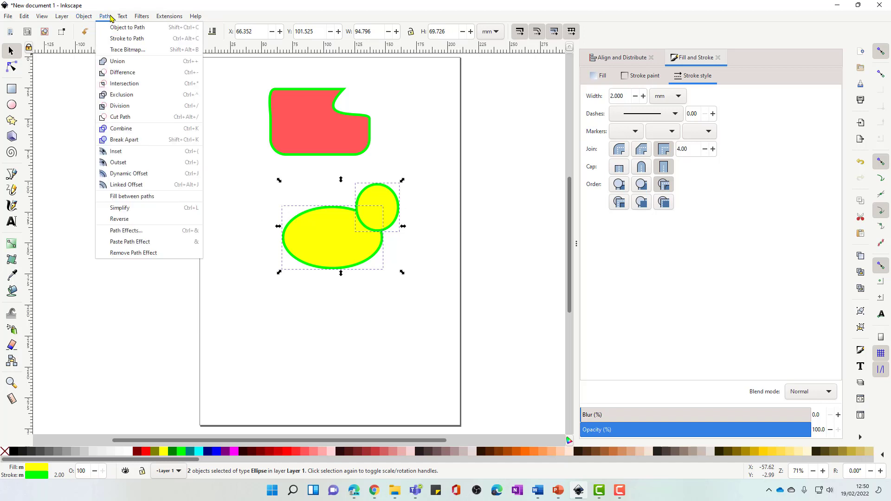
left_click(121, 61)
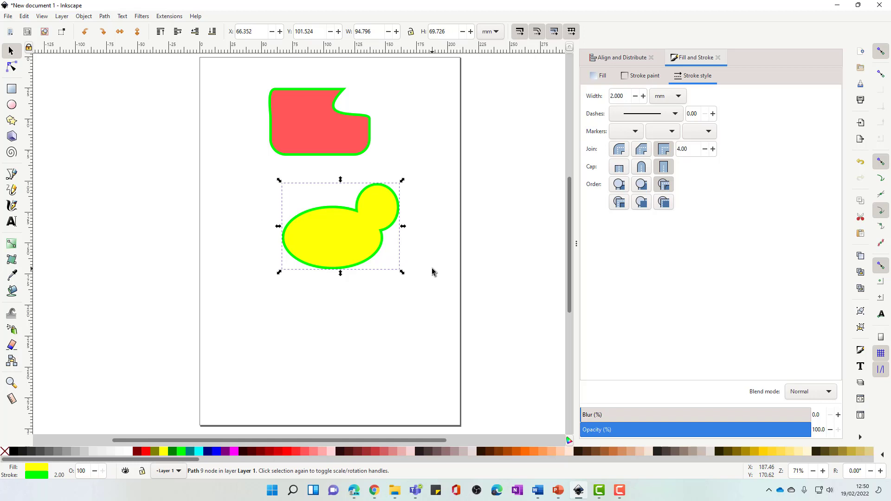
Move the yellow shape's leftmost node about 13 mm left and 29 mm up to form a duck's tail.
left_click(11, 68)
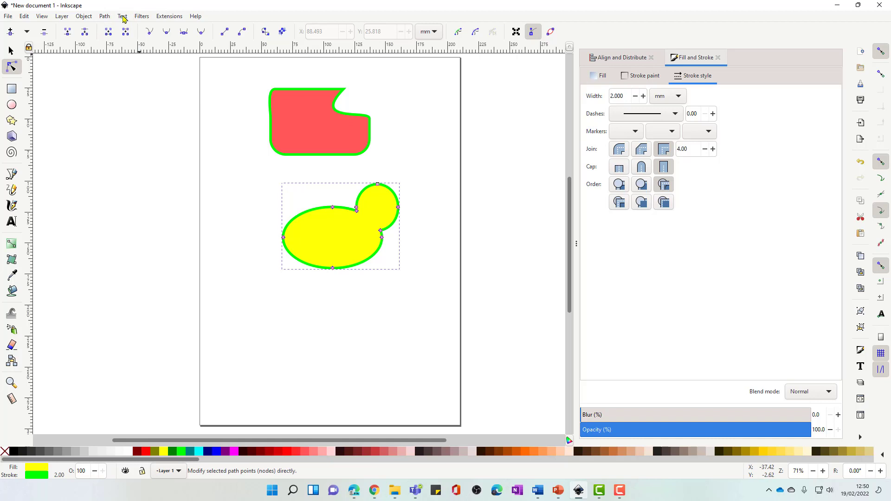
left_click(106, 16)
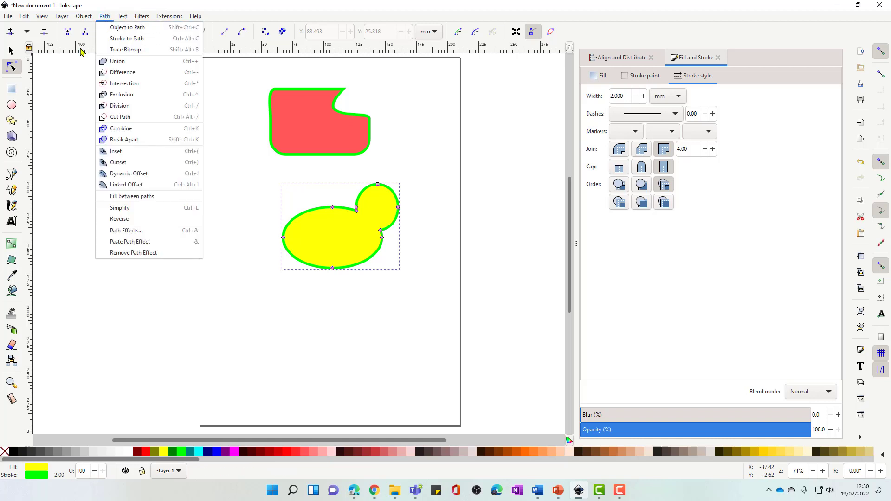
mouse_move(84, 21)
left_click(330, 329)
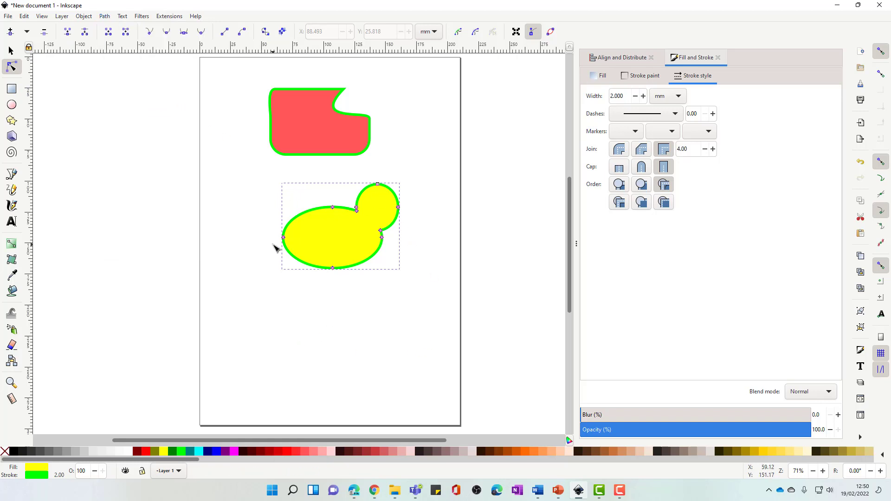
left_click_drag(284, 237, 268, 202)
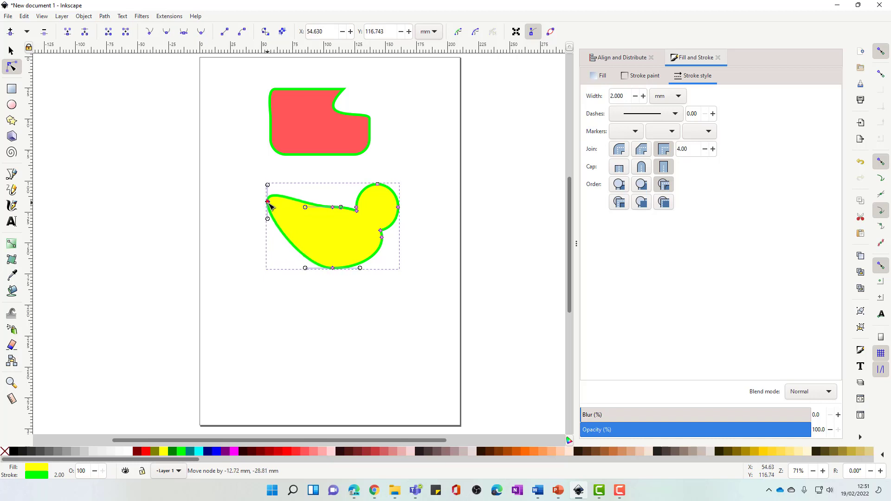
Draw a small ellipse with radii about 4.1 by 4.9 mm as the eye on the duck's head and deselect it.
left_click(11, 105)
left_click_drag(376, 201, 386, 213)
left_click(424, 272)
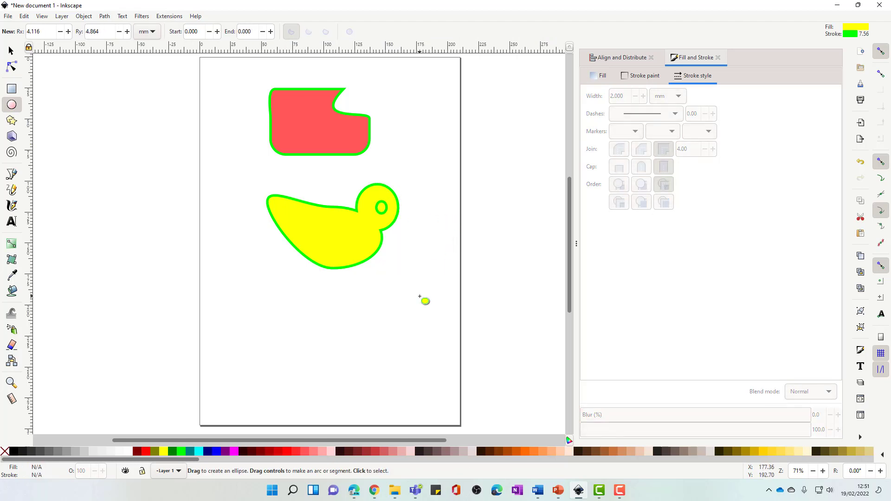
Draw a large five-pointed star, place it clear below the duck, and narrow its arms to a spoke ratio of about 0.33.
left_click(12, 120)
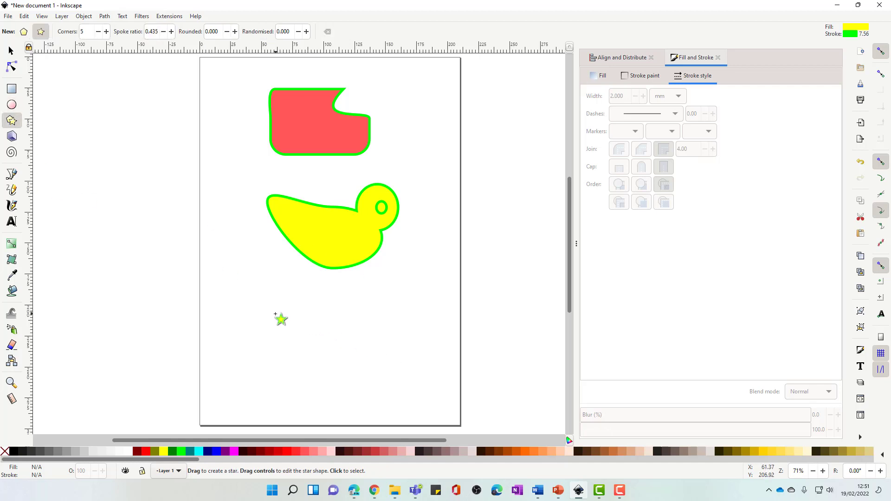
mouse_move(285, 308)
left_mouse_down()
mouse_move(340, 345)
mouse_move(349, 320)
mouse_move(350, 330)
left_mouse_up()
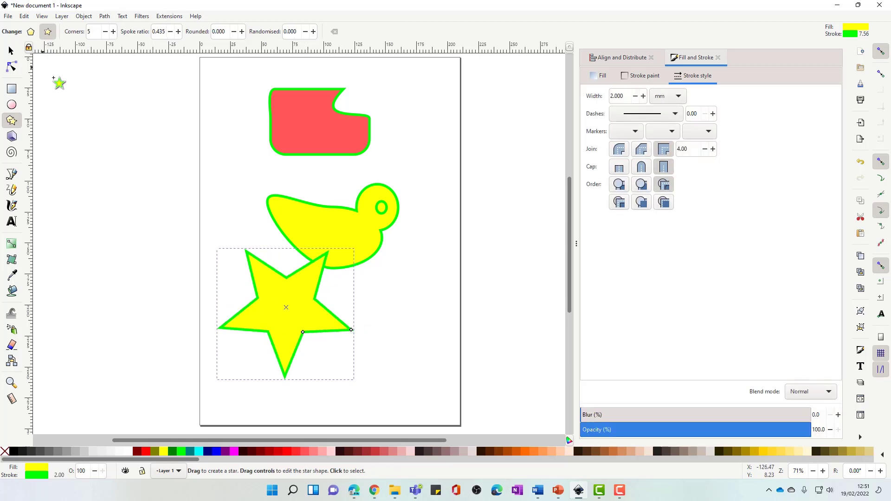
left_click(12, 50)
left_click_drag(274, 308, 275, 339)
double_click(315, 334)
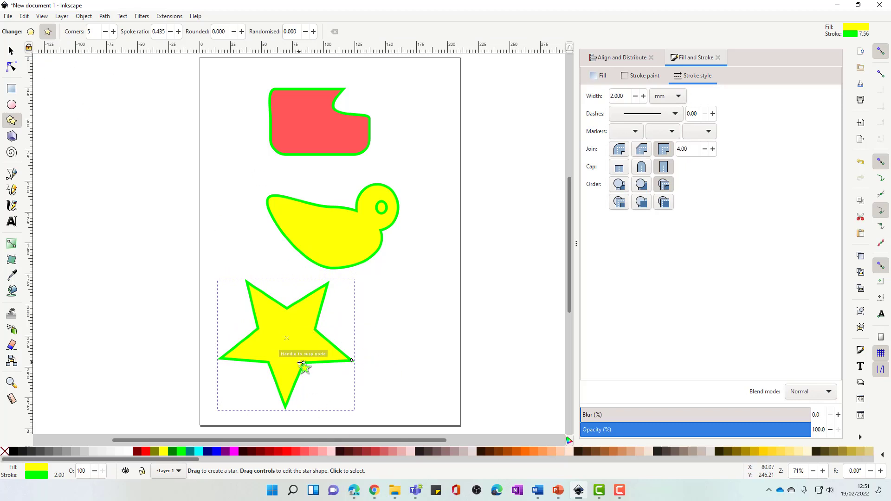
mouse_move(300, 362)
left_mouse_down()
mouse_move(295, 355)
mouse_move(308, 365)
mouse_move(297, 353)
mouse_move(292, 362)
mouse_move(299, 358)
left_mouse_up()
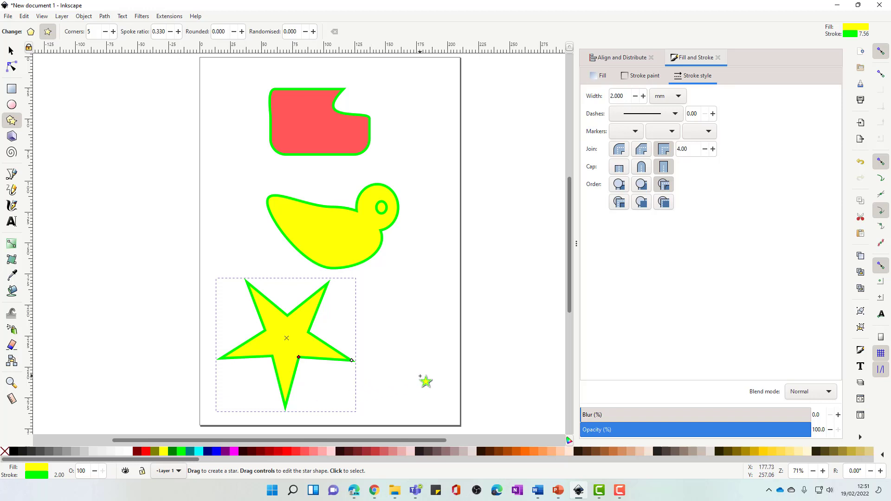
Convert the star to a path and switch to editing its nodes.
left_click(105, 17)
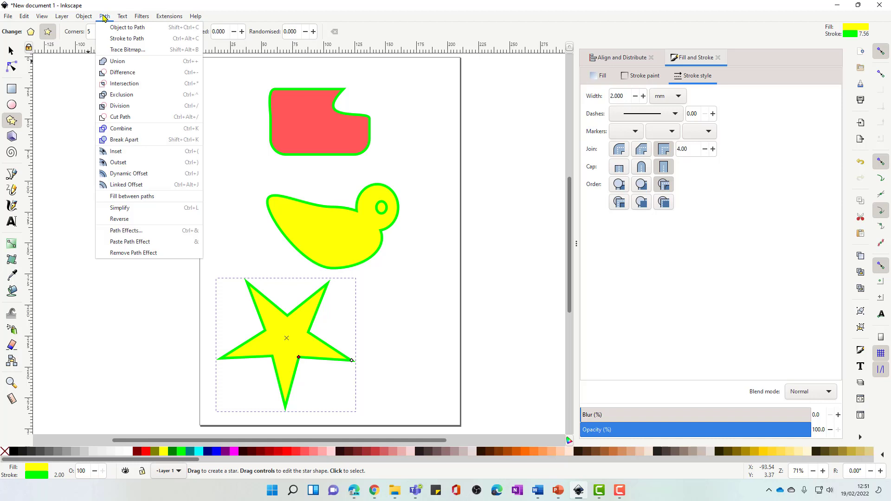
left_click(121, 28)
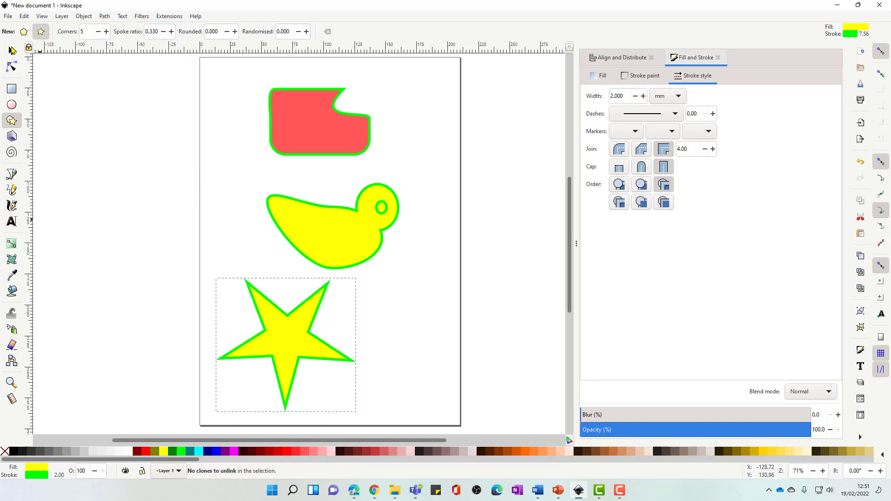
left_click(12, 50)
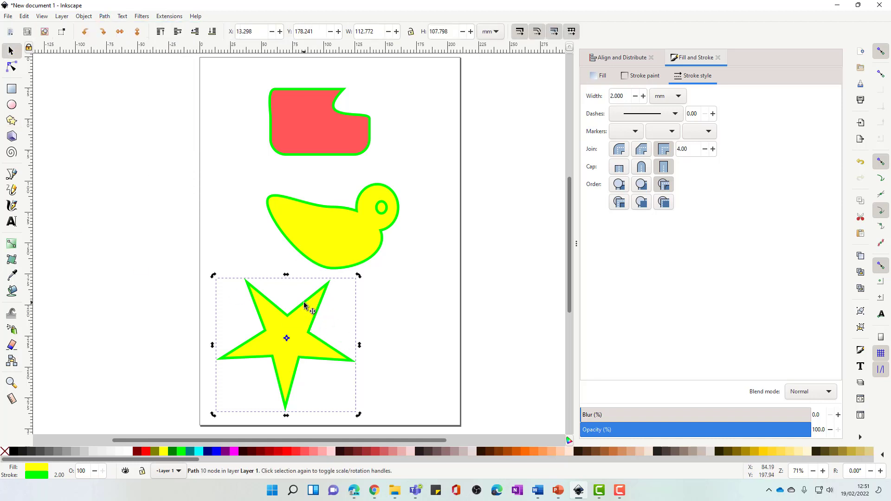
key("n")
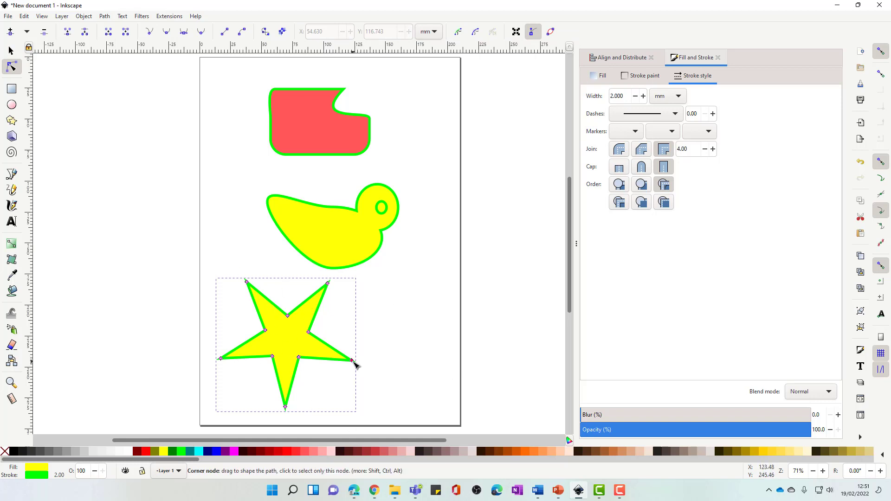
Stretch the star's right arm far to the right, shift its bottom and two upper tips slightly, fill it light red and deselect it.
left_click_drag(352, 360, 404, 355)
left_click_drag(285, 407, 293, 394)
left_click_drag(327, 282, 314, 304)
left_click_drag(247, 281, 236, 295)
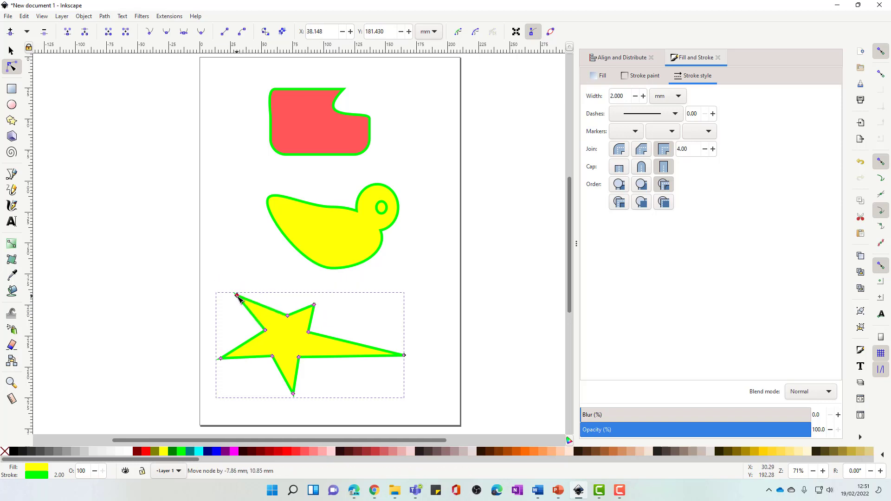
left_click(306, 451)
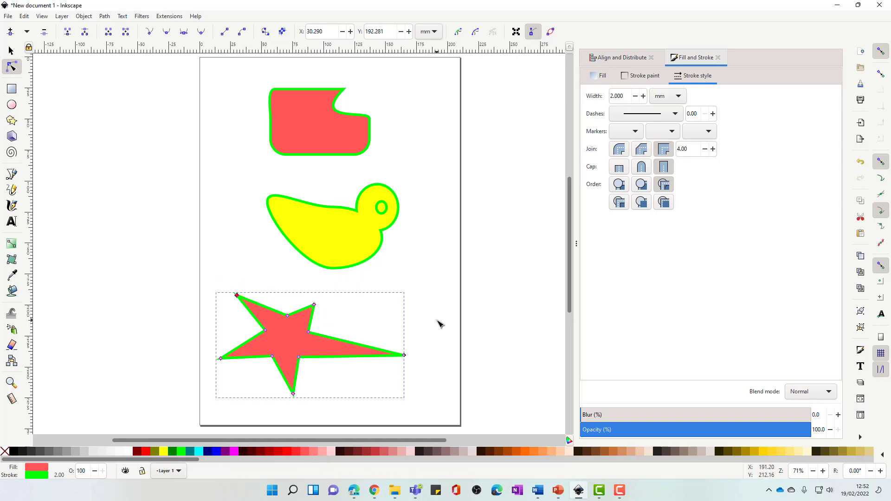
key("Escape")
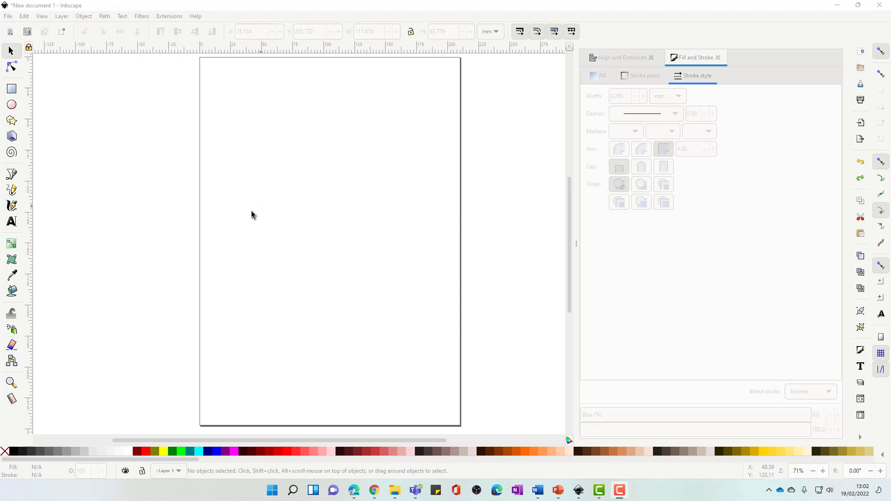
Draw a closed freehand heart about 63 mm wide and 79 mm high in the upper part of the page.
left_click(12, 190)
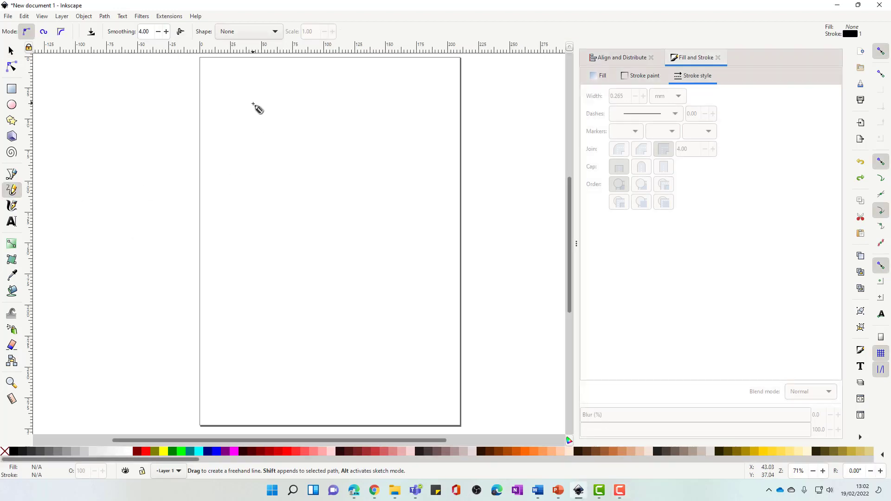
mouse_move(252, 104)
left_mouse_down()
mouse_move(286, 114)
mouse_move(294, 149)
mouse_move(311, 112)
mouse_move(356, 110)
mouse_move(343, 162)
mouse_move(300, 215)
mouse_move(262, 208)
mouse_move(245, 103)
left_mouse_up()
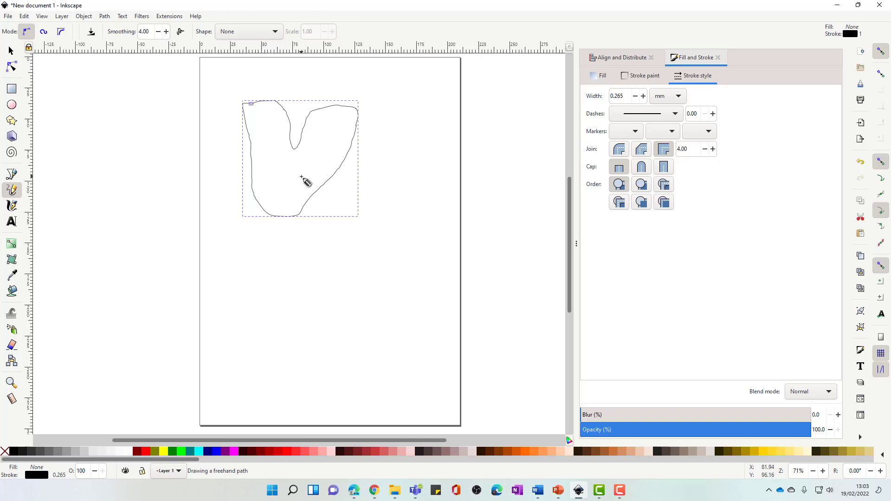
key("ctrl+z")
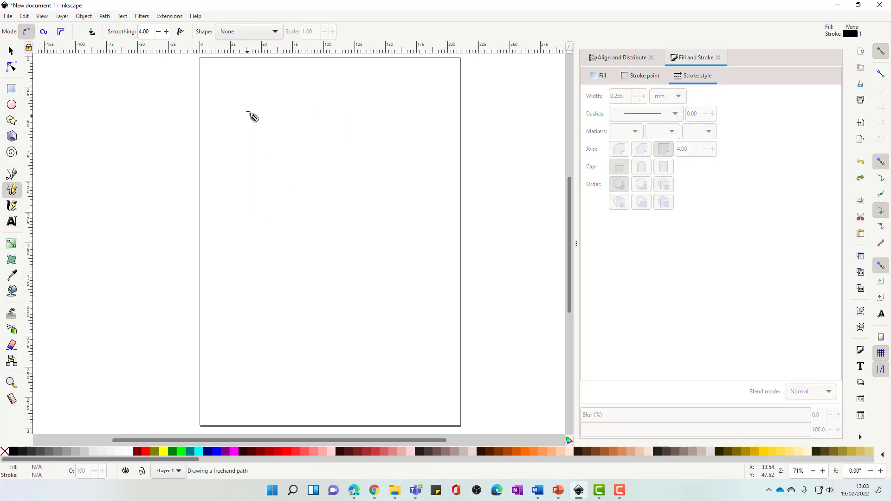
mouse_move(247, 111)
left_mouse_down()
mouse_move(273, 114)
mouse_move(284, 154)
mouse_move(301, 117)
mouse_move(322, 123)
mouse_move(325, 137)
mouse_move(324, 151)
mouse_move(271, 206)
mouse_move(247, 112)
left_mouse_up()
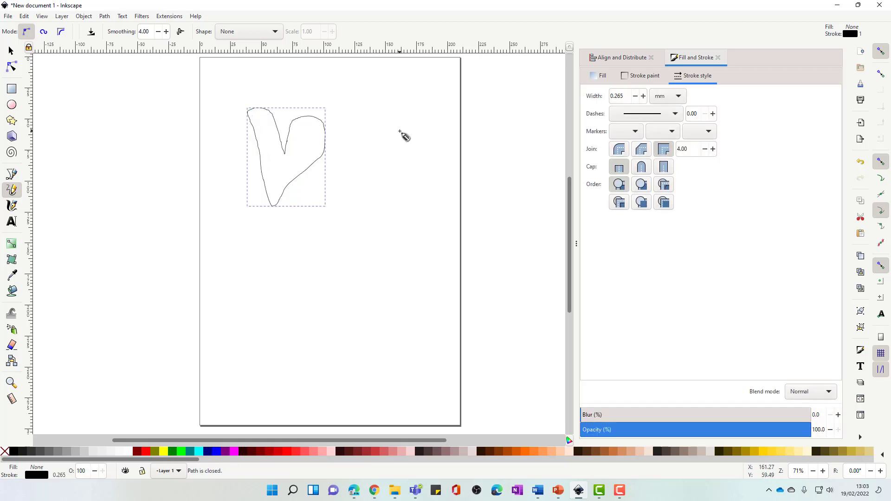
Pull a node halfway down the freehand heart's left edge slightly outward to make a small bulge.
left_click(13, 67)
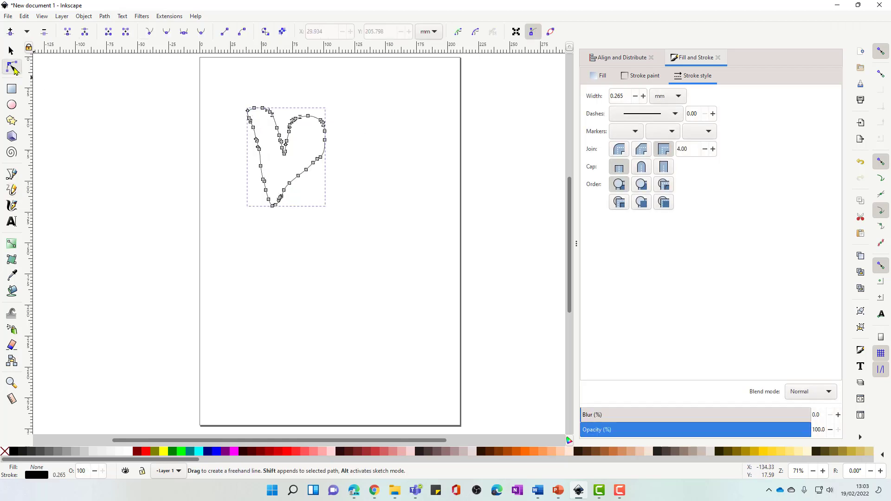
left_click(253, 167)
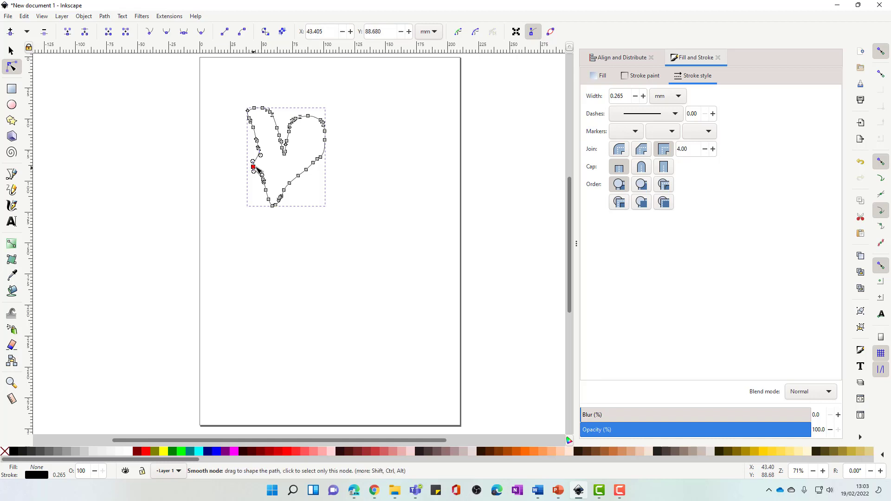
left_click(257, 141)
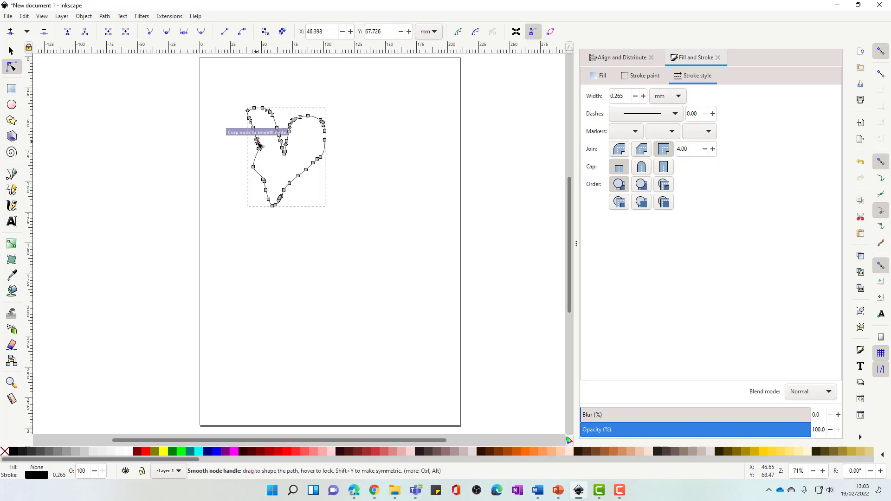
left_click_drag(254, 133, 238, 134)
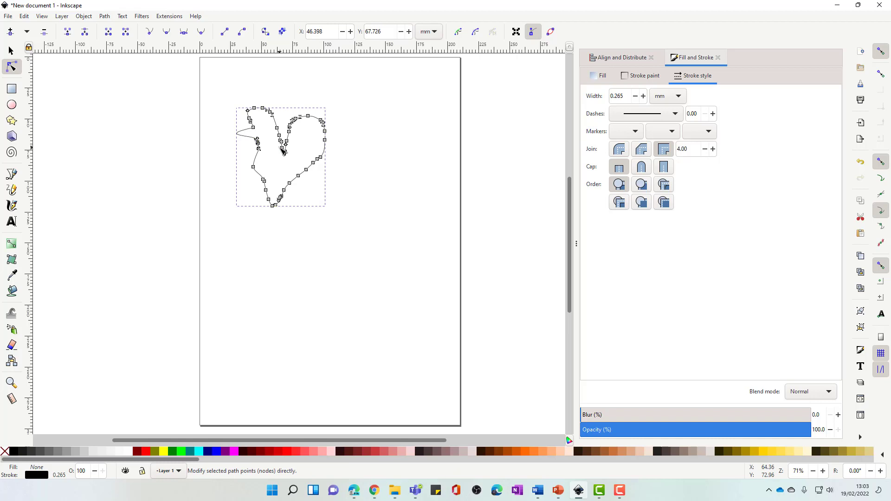
key("ctrl+z")
key("ctrl+z")
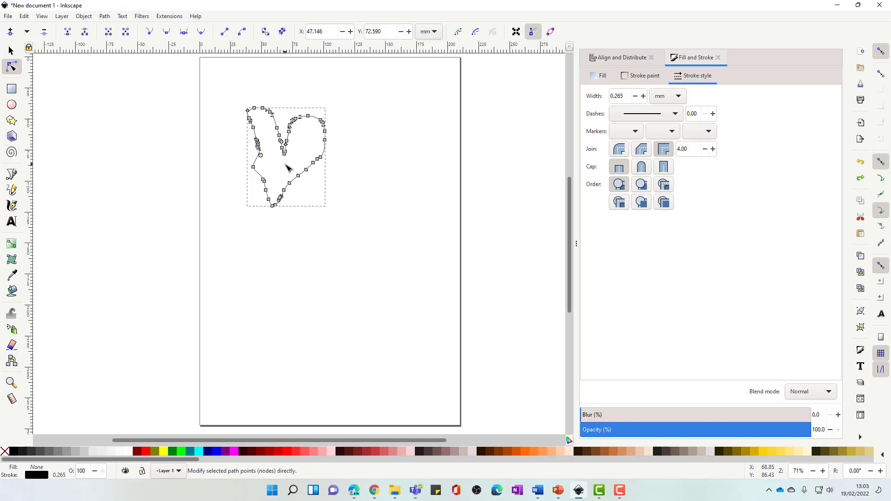
Draw a closed four-corner heart from straight Pen tool segments, about 75 by 86 mm, below the freehand heart.
left_click(11, 52)
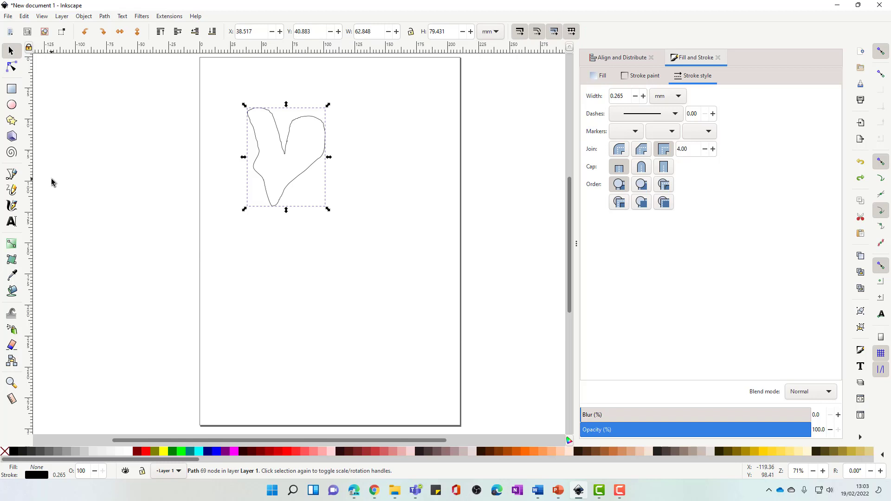
left_click(13, 176)
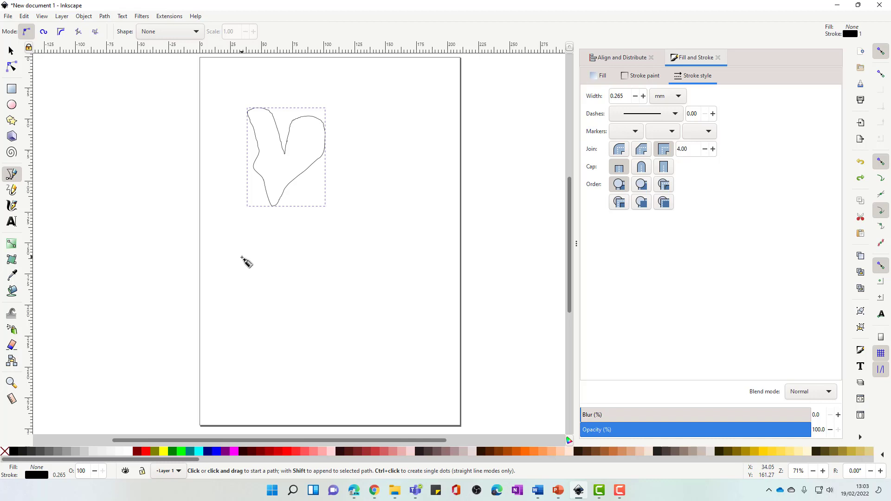
left_click(239, 227)
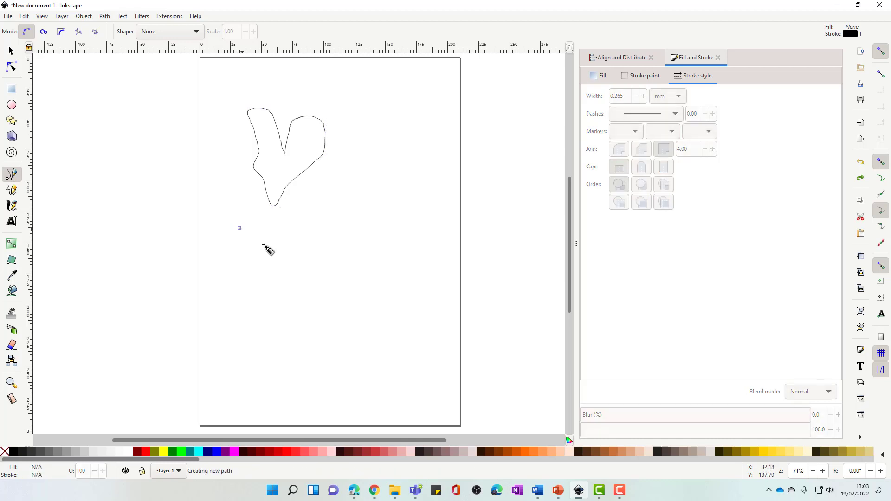
left_click(331, 227)
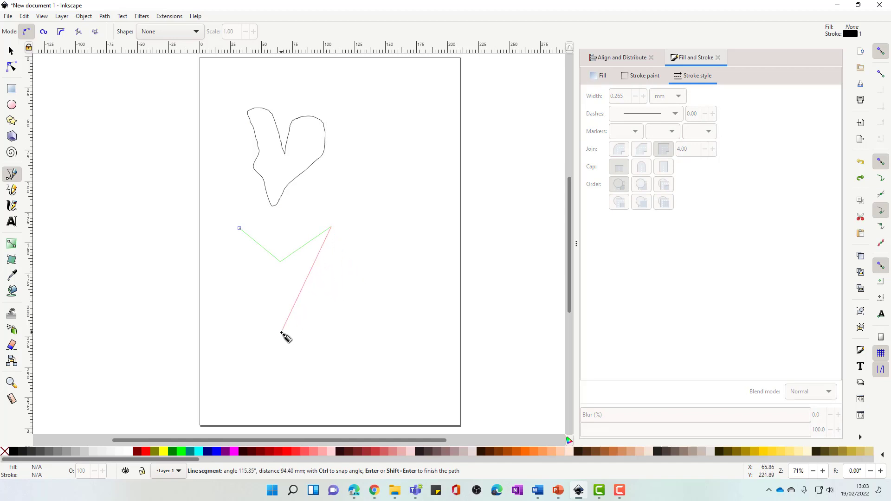
left_click(281, 331)
left_click(238, 229)
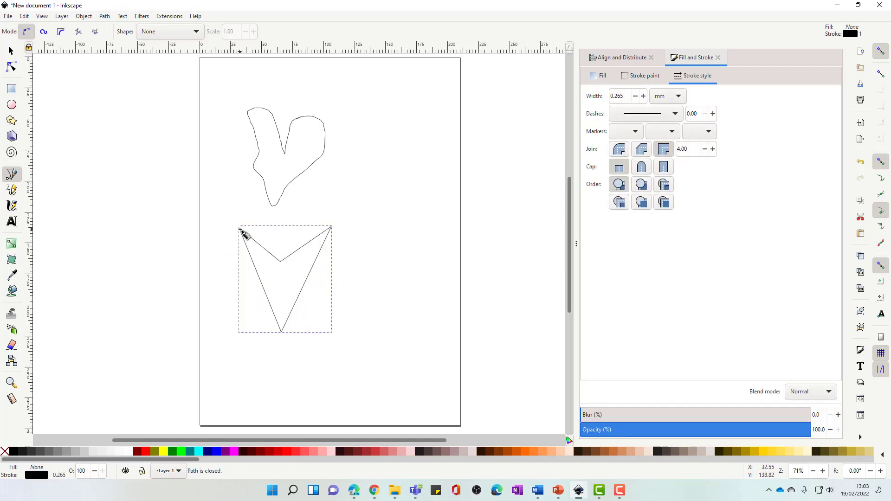
Compare the nodes of the straight-edged heart with those of the freehand heart.
left_click(10, 67)
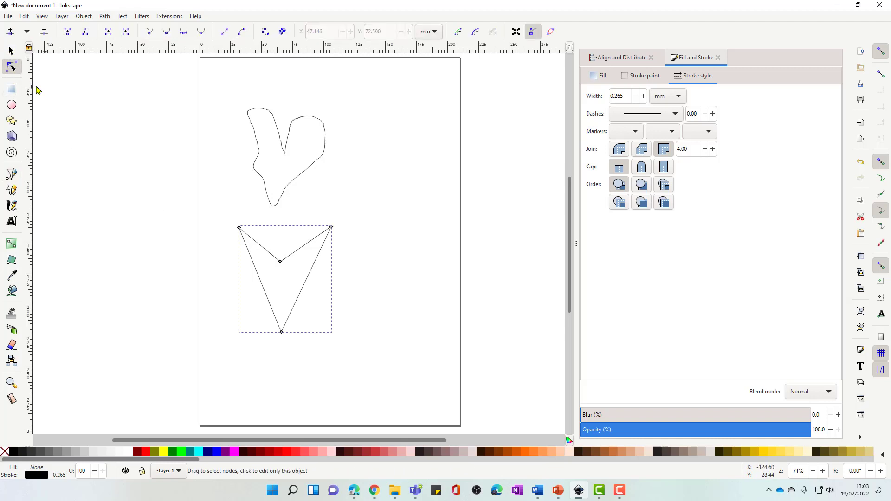
left_click(10, 50)
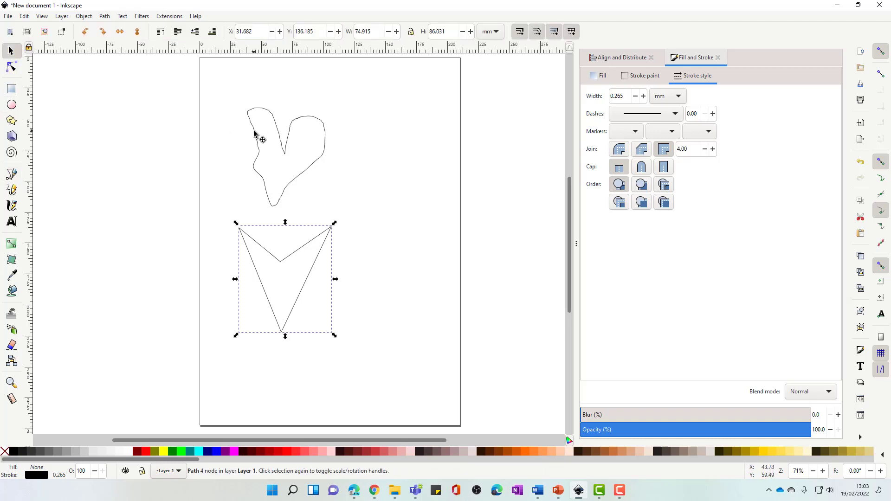
left_click(254, 134)
left_click(13, 68)
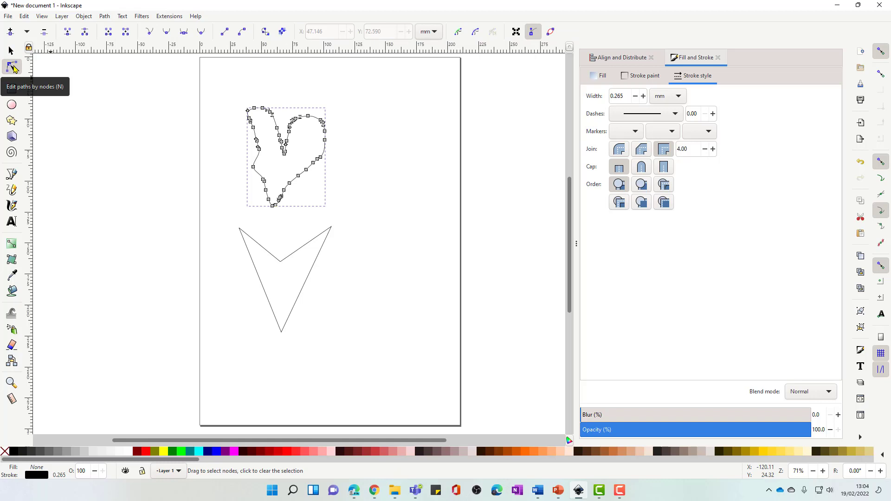
Fill the straight-edged heart with pale pink and give it a red stroke 2 mm wide.
left_click(262, 274)
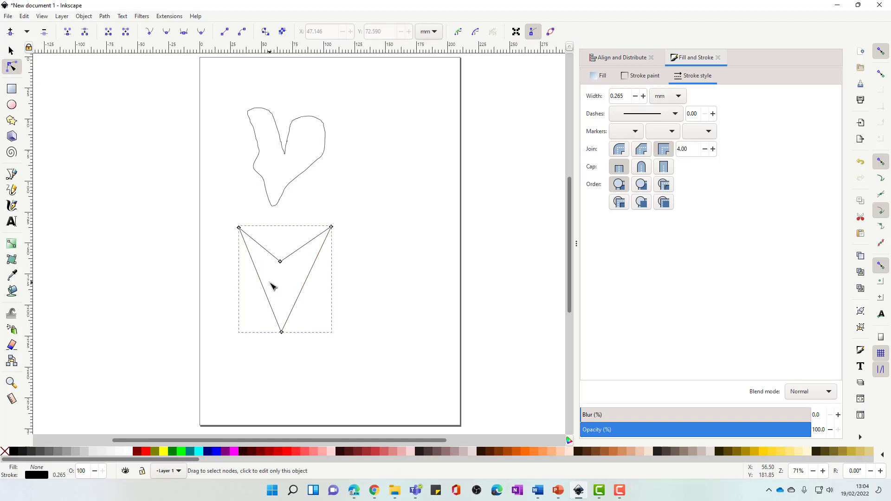
left_click(330, 452)
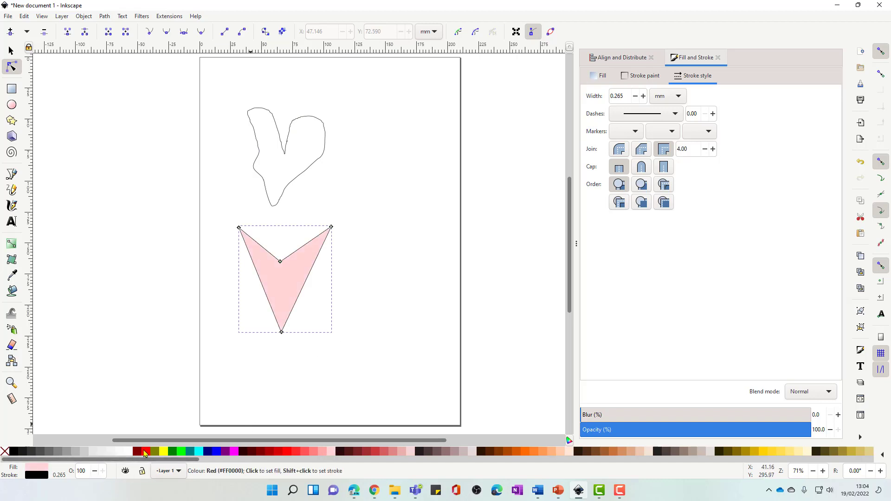
left_click(144, 453, "shift")
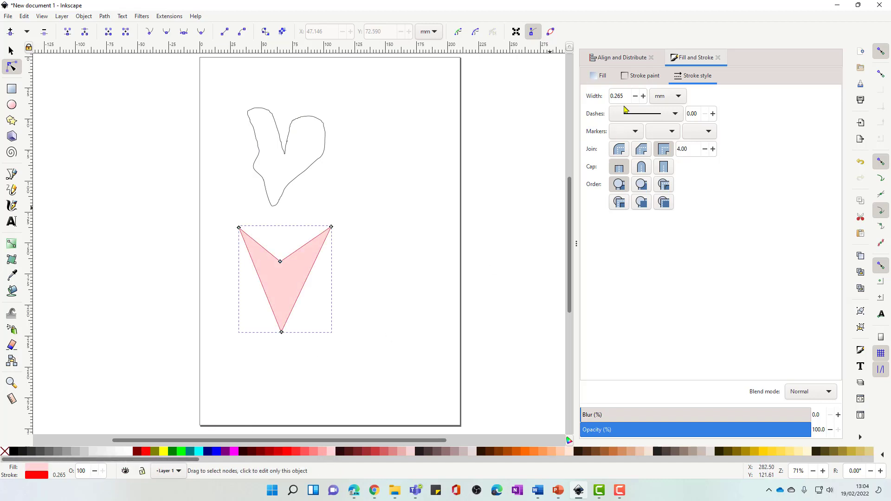
left_click_drag(624, 95, 585, 95)
type("2")
key("Return")
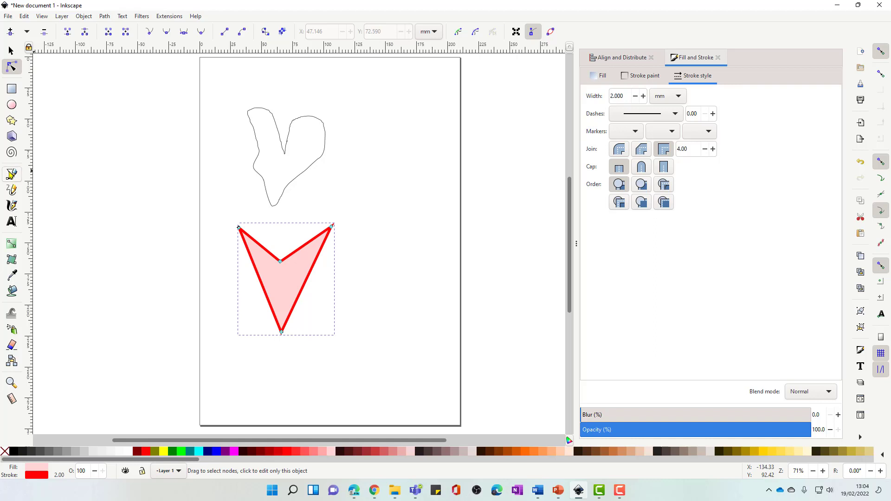
Draw a closed heart from curved Bézier segments to the right of the other two hearts and fill it with pale pink.
left_click(11, 174)
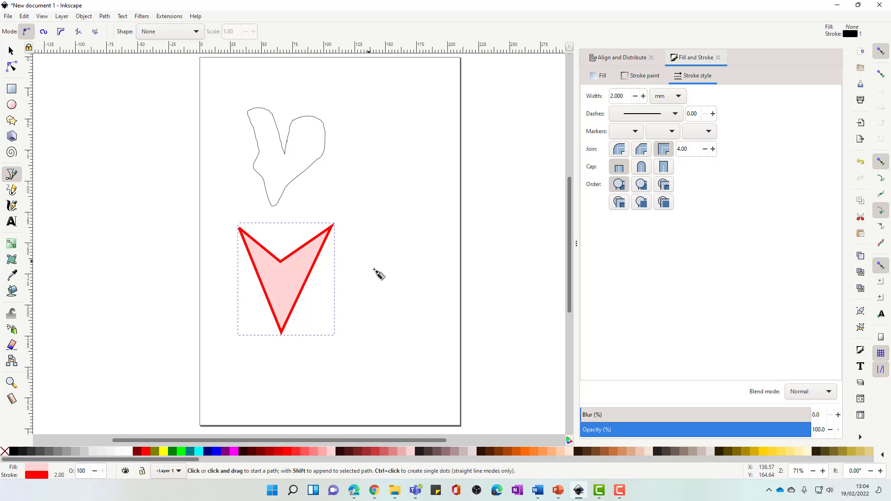
left_click(353, 157)
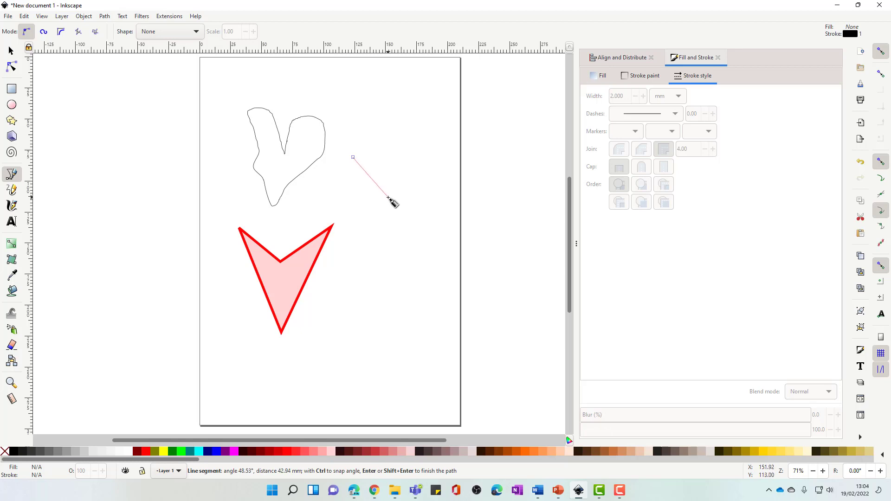
left_click_drag(388, 199, 381, 223)
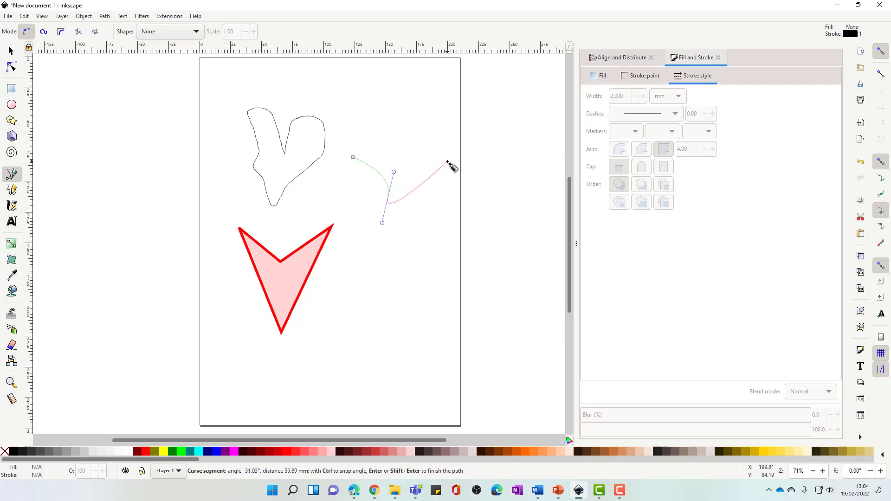
left_click_drag(448, 160, 459, 185)
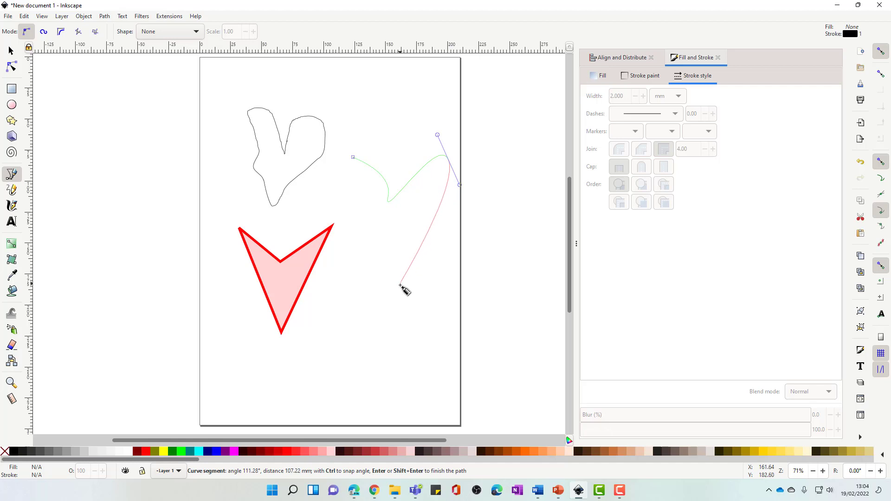
left_click_drag(400, 275, 368, 279)
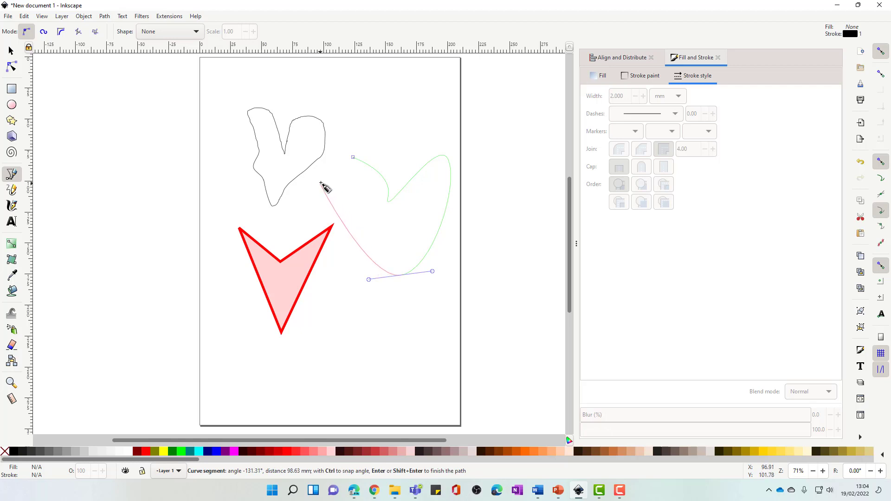
mouse_move(321, 183)
left_mouse_down()
mouse_move(351, 155)
mouse_move(388, 157)
mouse_move(397, 145)
mouse_move(390, 153)
left_mouse_up()
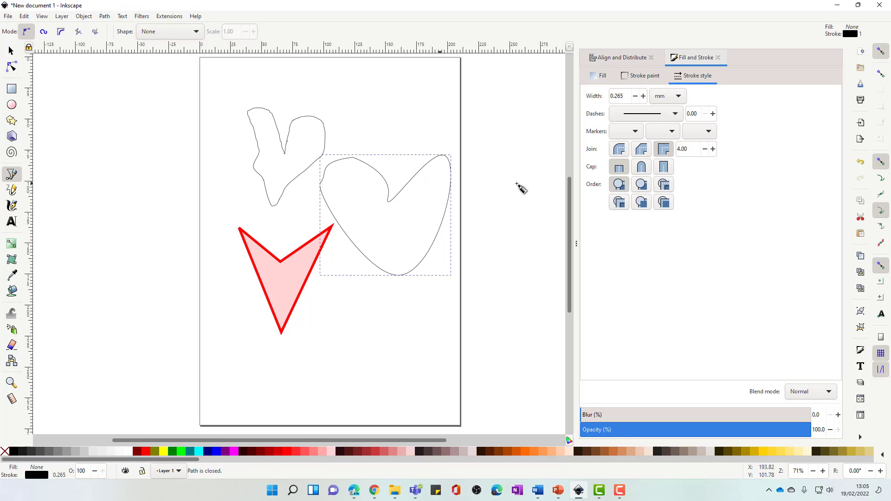
left_click(331, 450)
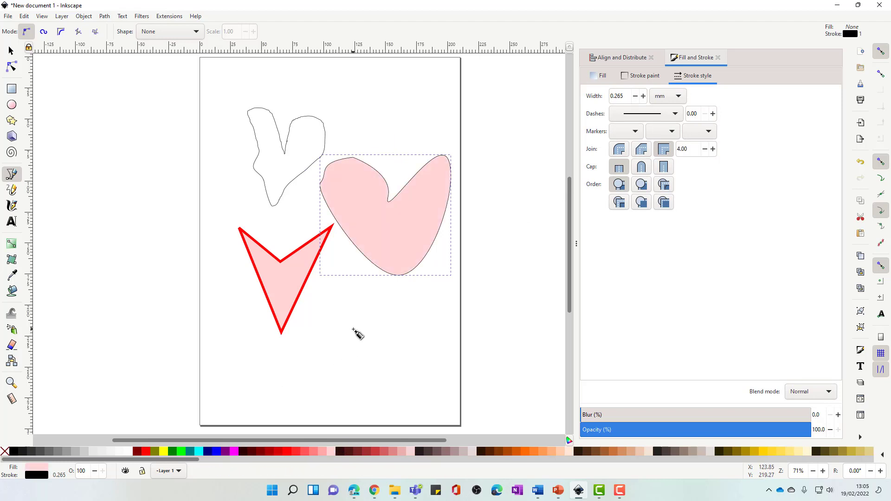
Move the straight-edged heart to about X 10 mm, Y 167 mm, and the freehand heart up and to the left.
left_click(12, 50)
left_click_drag(274, 279, 254, 318)
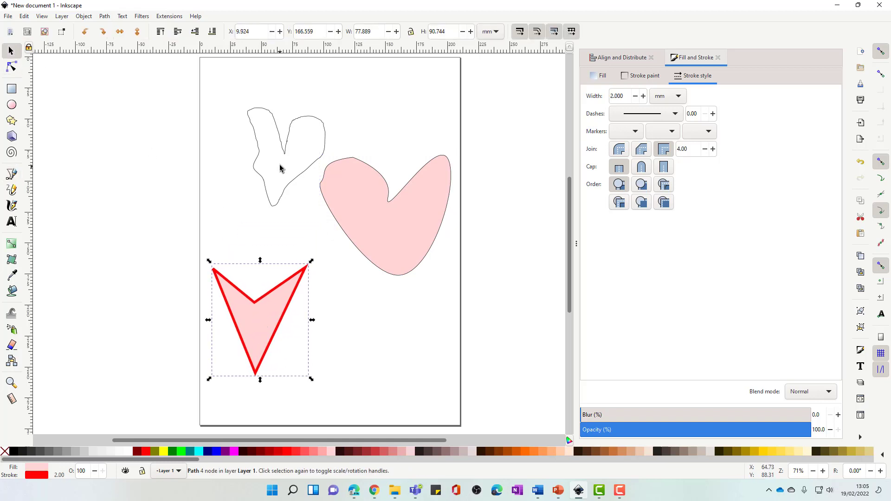
mouse_move(271, 154)
left_mouse_down()
mouse_move(254, 146)
mouse_move(263, 162)
mouse_move(234, 141)
left_mouse_up()
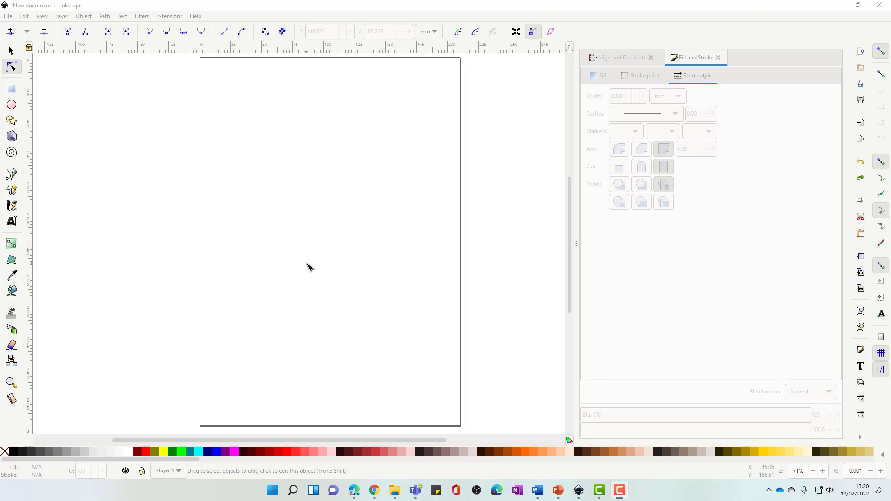
Draw a rounded rectangle about 65 mm wide and 132 mm high in the upper half of the page and duplicate it.
left_click(12, 89)
mouse_move(310, 113)
left_mouse_down()
mouse_move(367, 191)
mouse_move(369, 263)
mouse_move(361, 266)
left_mouse_up()
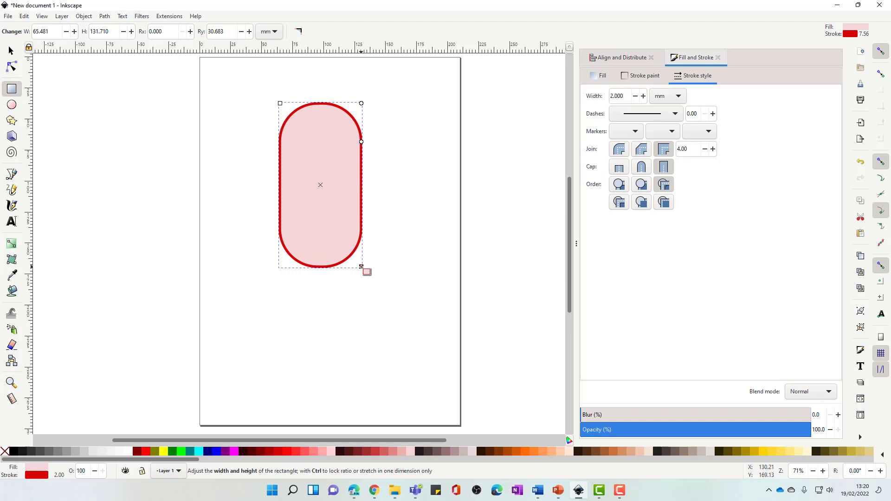
key("ctrl")
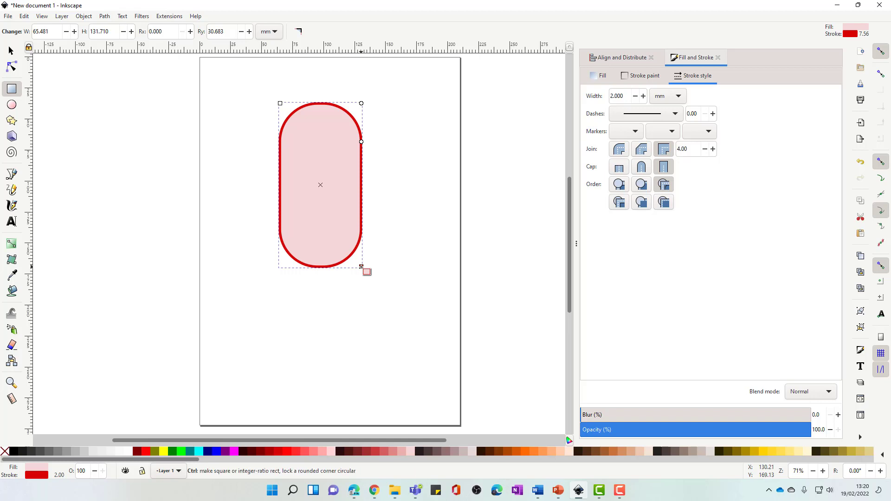
key("ctrl+d")
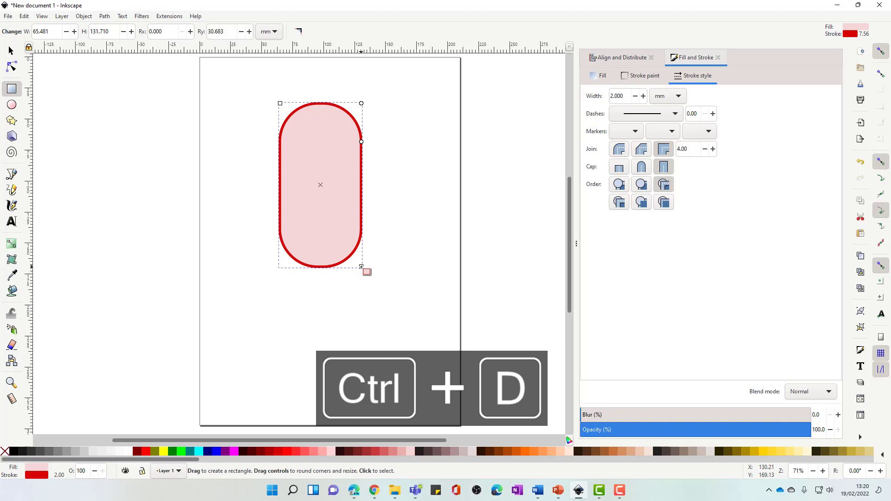
Rotate the duplicate 45° clockwise and the original rounded rectangle 45° counter-clockwise so that they cross.
left_click(12, 50)
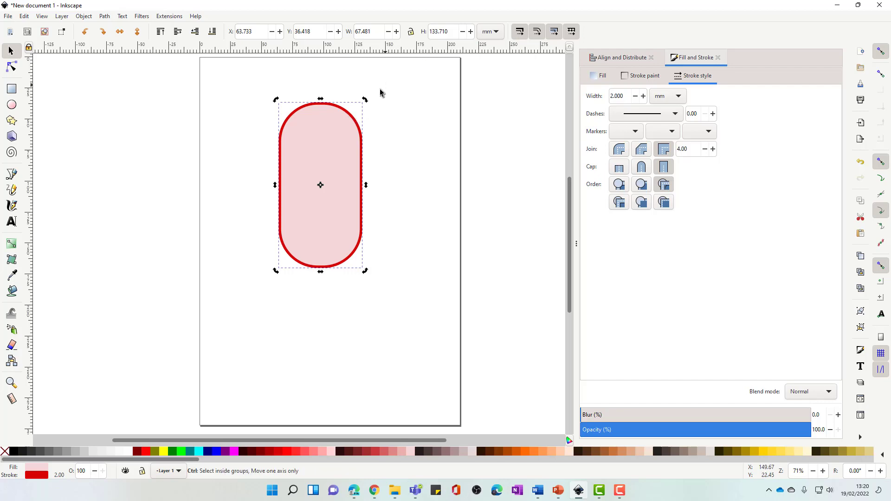
left_click_drag(372, 101, 406, 165)
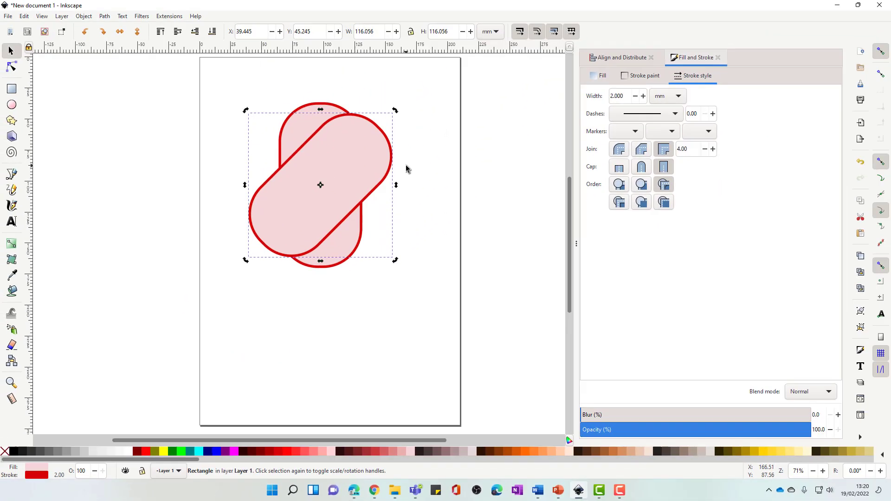
left_click(307, 106)
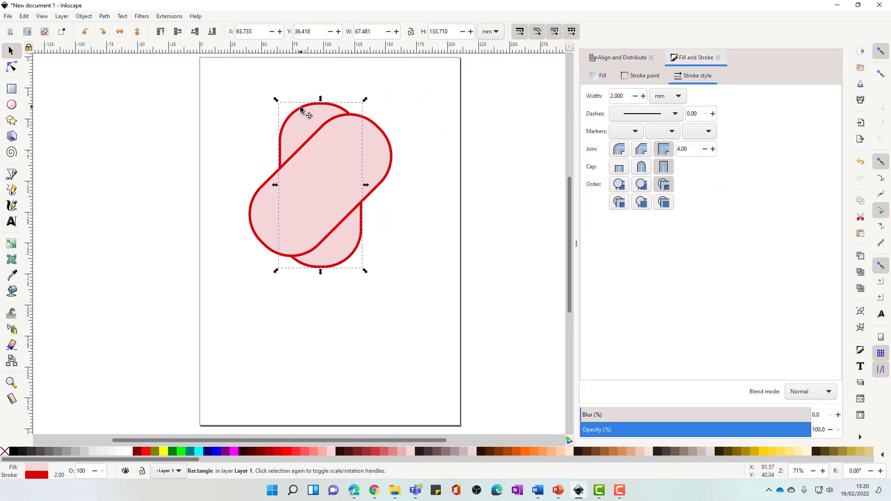
left_click(302, 107)
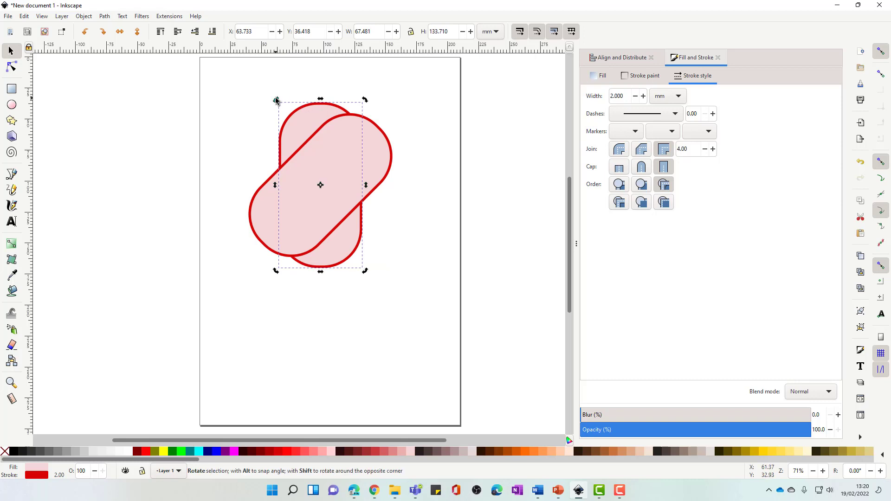
key("ctrl")
left_click_drag(276, 101, 244, 126)
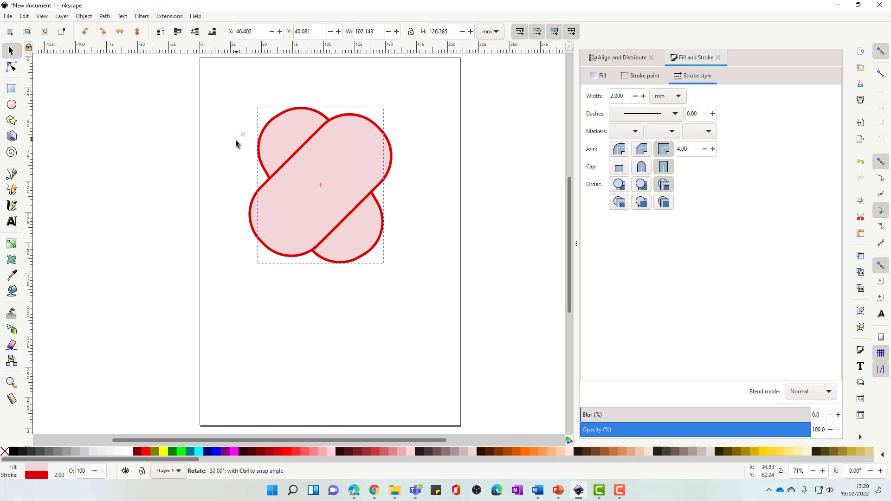
left_click_drag(235, 140, 232, 146)
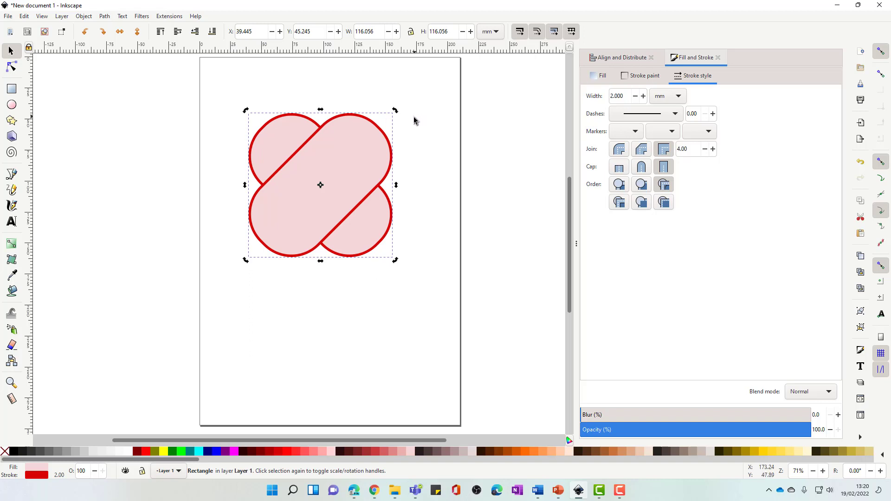
Combine the two crossed rounded rectangles into a single shape with Union.
left_click(441, 132)
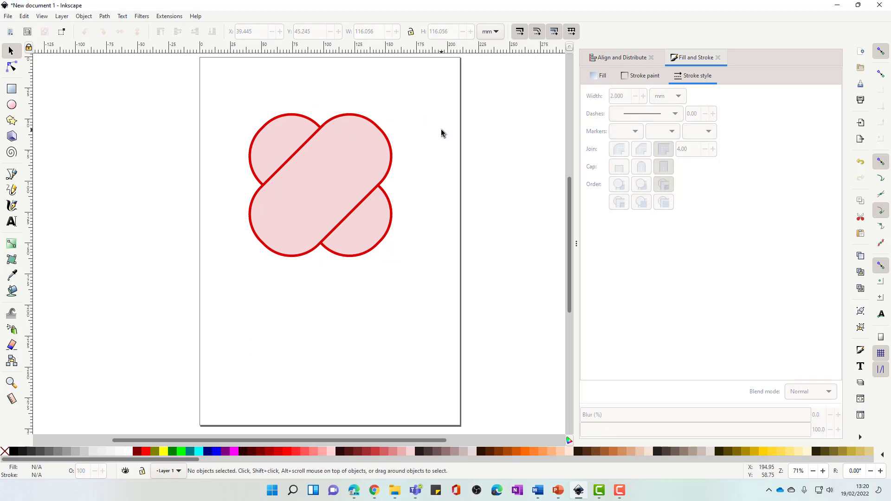
mouse_move(231, 98)
left_mouse_down()
mouse_move(416, 260)
mouse_move(418, 274)
left_mouse_up()
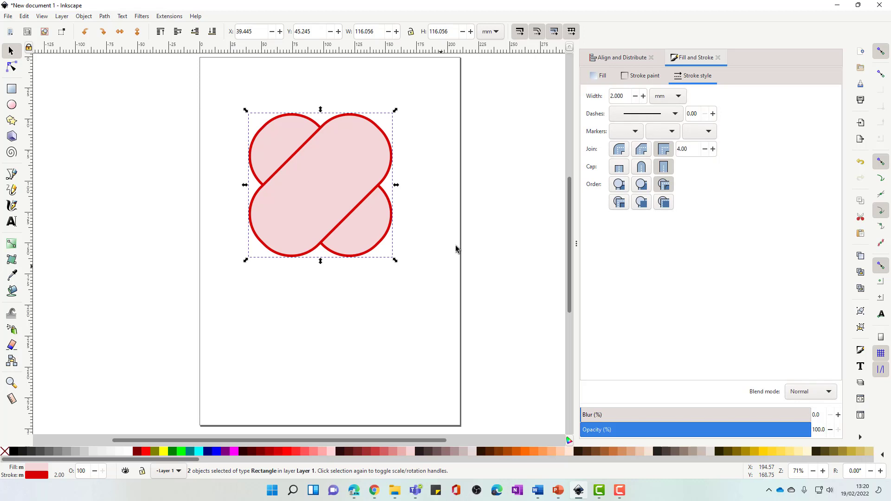
left_click(104, 17)
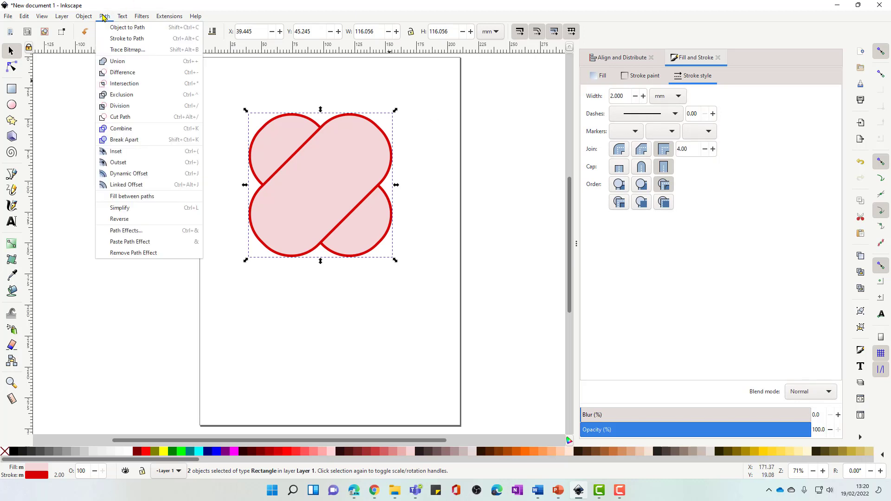
left_click(123, 62)
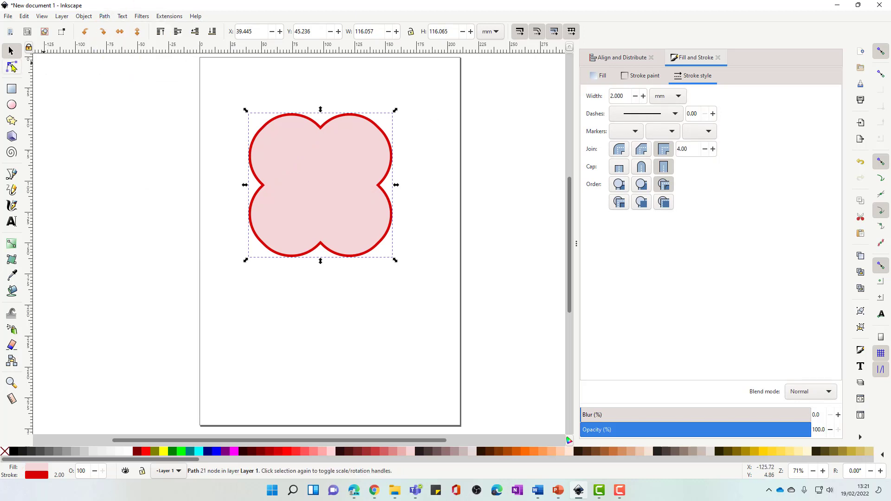
Delete the surplus nodes along the two lower lobes of the united shape, keeping the notch nodes.
left_click(11, 66)
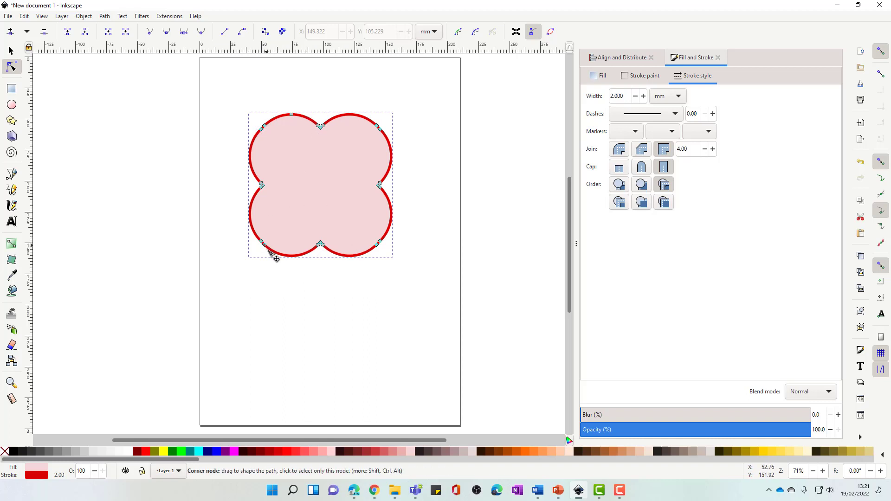
left_click(263, 243)
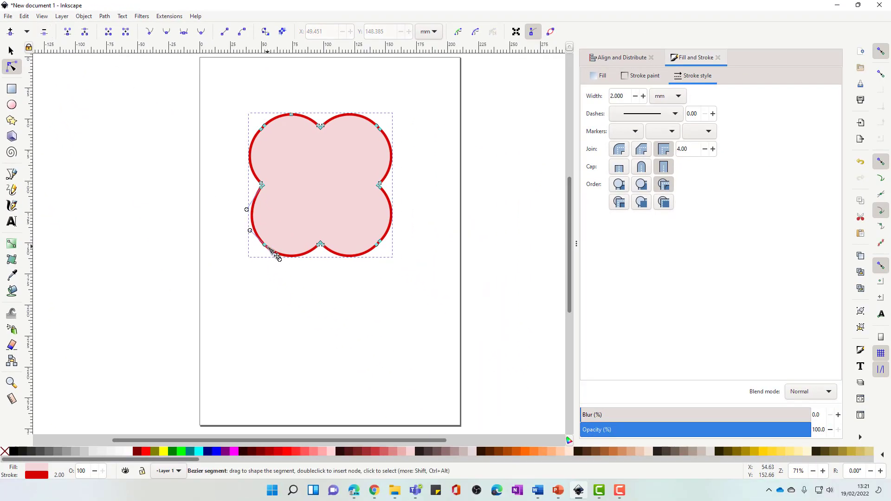
left_click(276, 254)
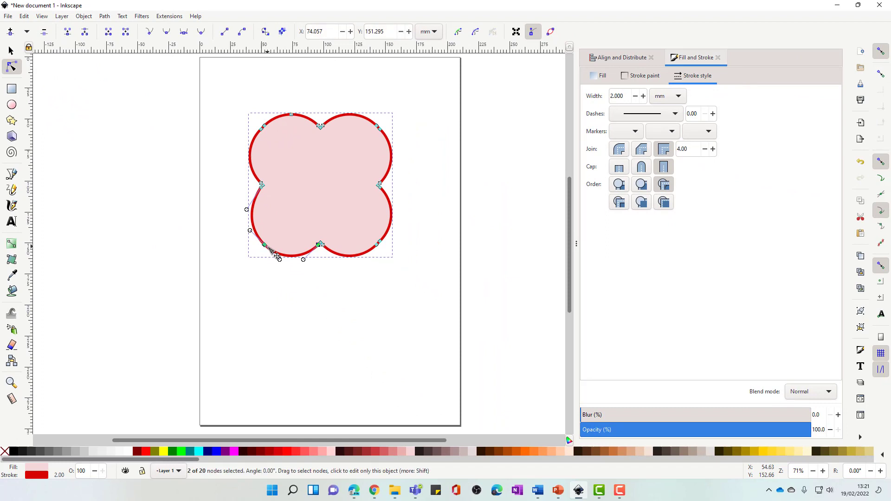
left_click(44, 31)
left_click(379, 242)
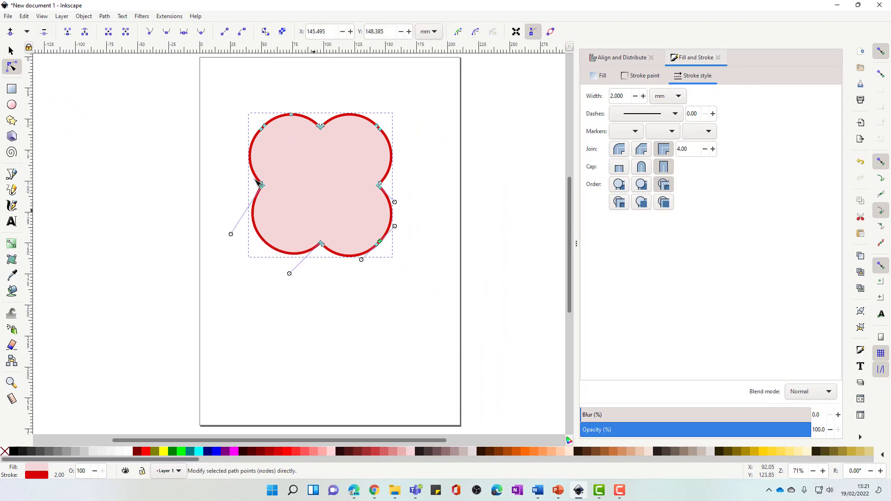
left_click(45, 31)
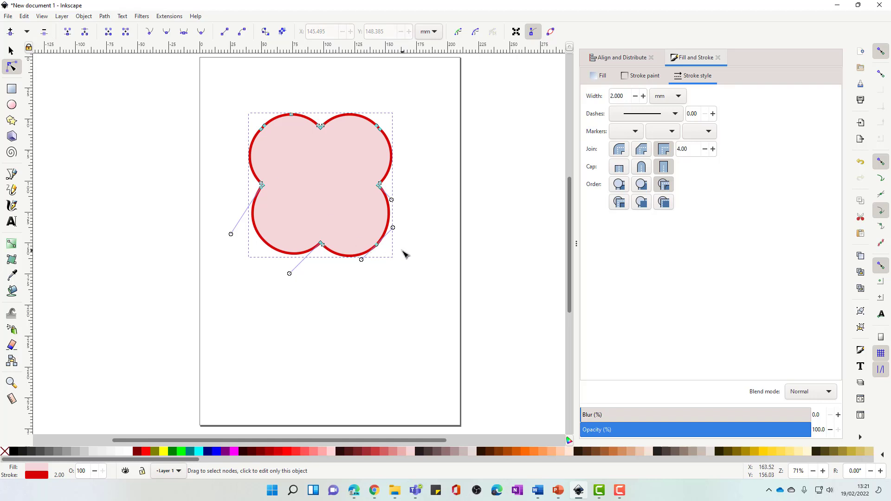
left_click(377, 246)
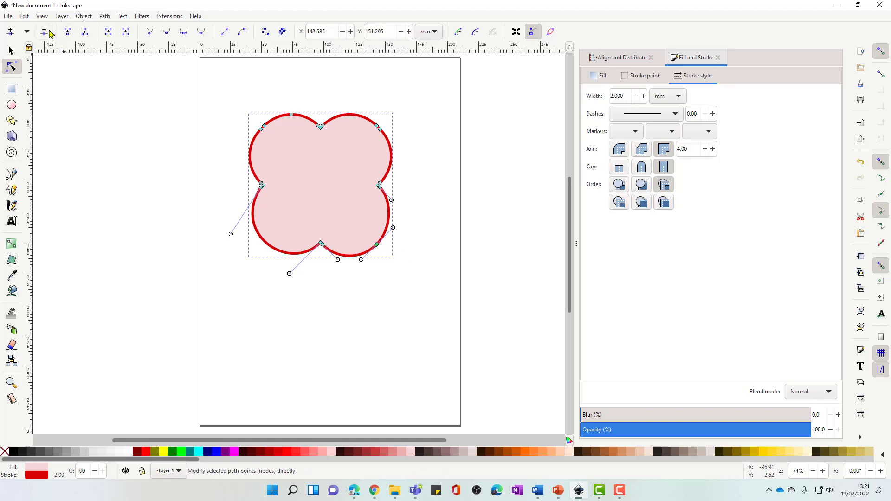
left_click(45, 31)
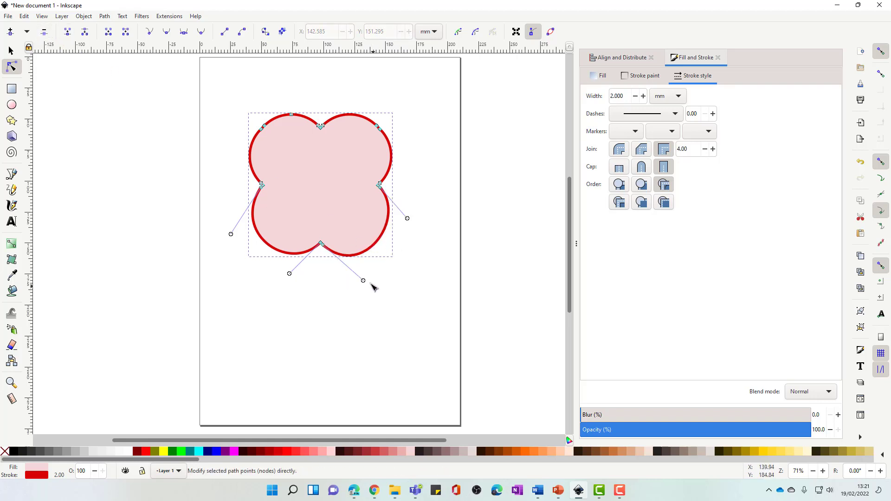
Adjust the curve handle of the lower-right lobe and delete the surplus nodes around the side and bottom notches.
mouse_move(408, 219)
left_mouse_down()
mouse_move(353, 250)
mouse_move(324, 244)
mouse_move(394, 244)
mouse_move(412, 220)
left_mouse_up()
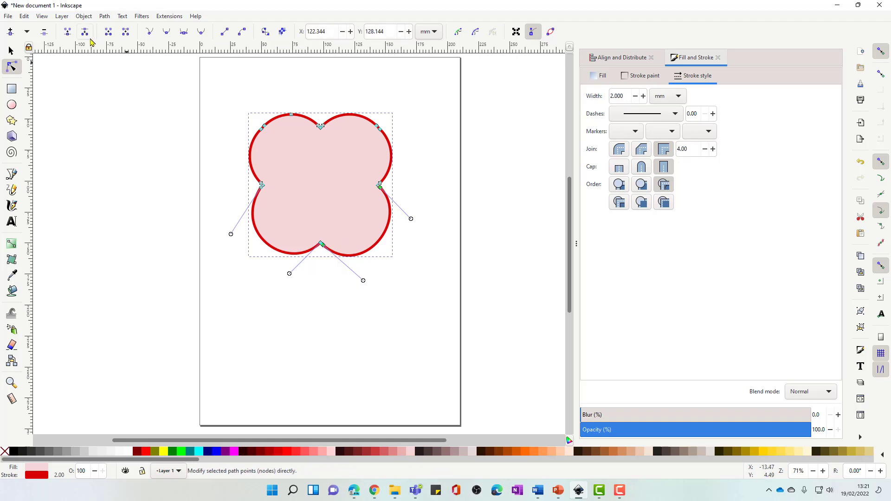
left_click(44, 31)
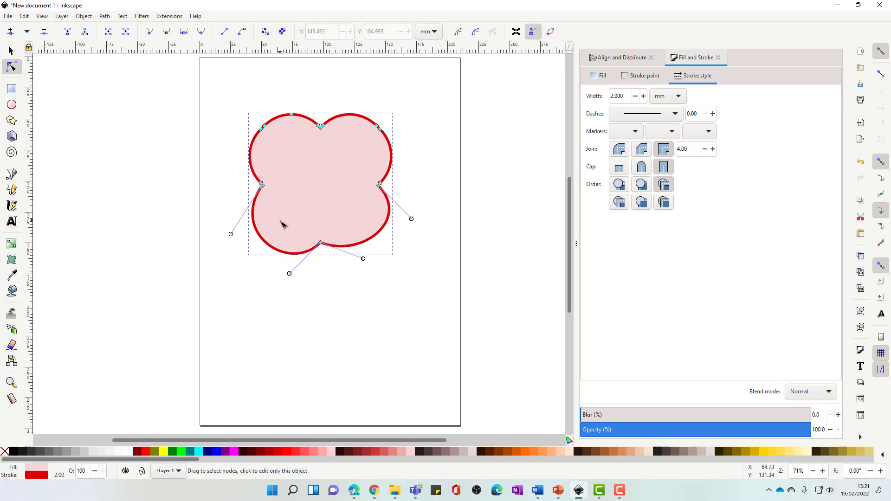
left_click(262, 188)
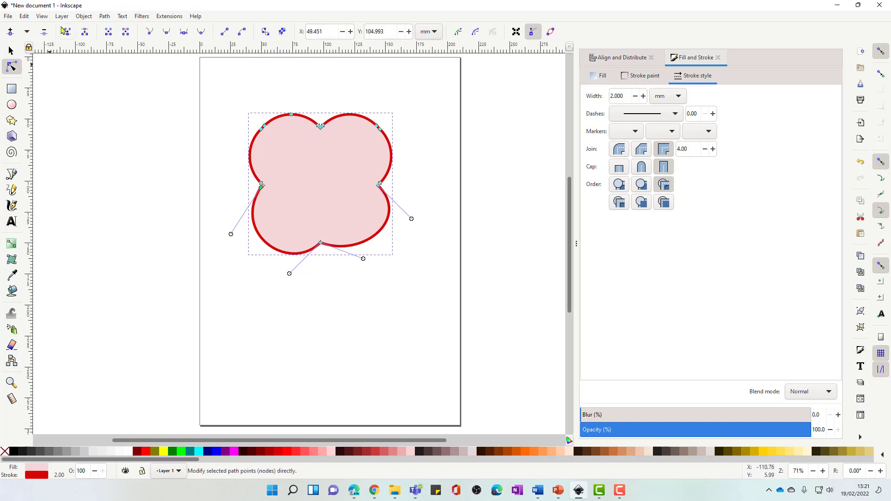
left_click(44, 32)
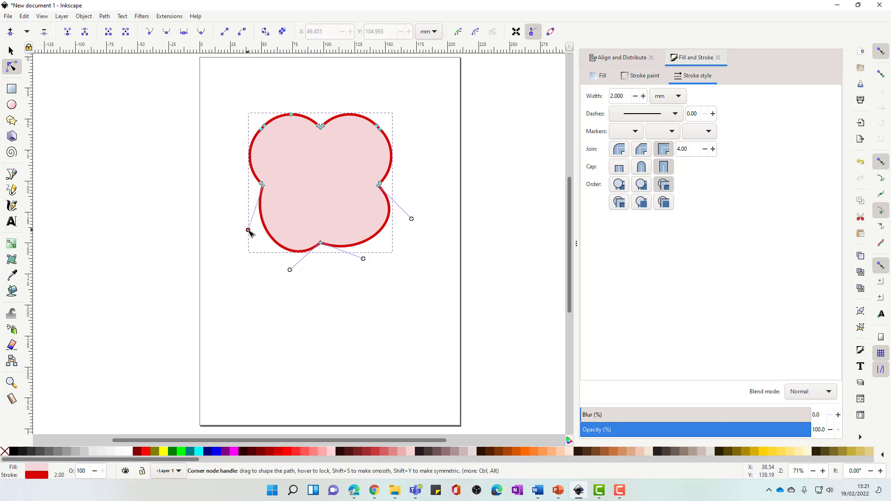
Pull the curve handles of both lower lobes inward to flatten them into the heart's lower edges.
left_click_drag(248, 230, 307, 229)
left_click_drag(289, 269, 278, 202)
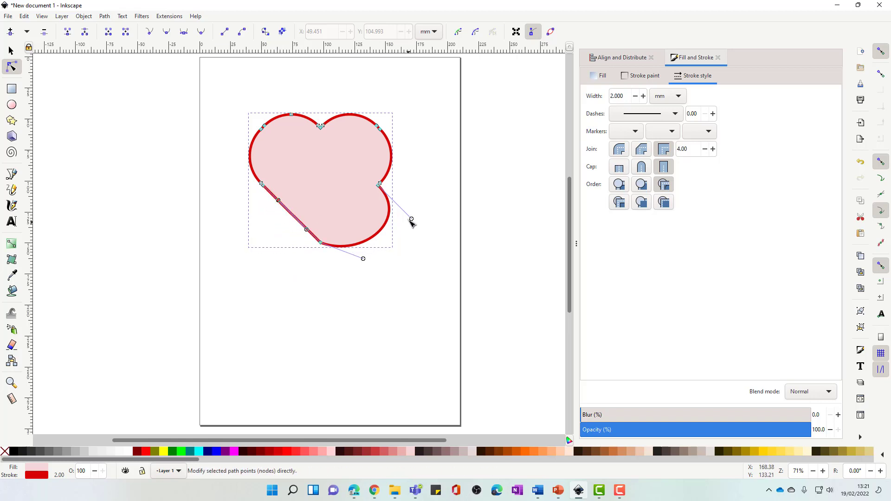
mouse_move(411, 219)
left_mouse_down()
mouse_move(334, 242)
mouse_move(370, 203)
left_mouse_up()
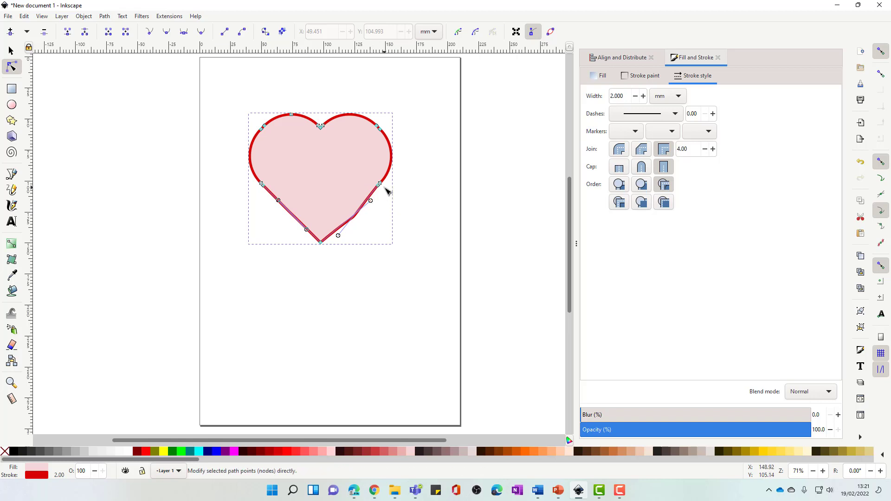
left_click(415, 200)
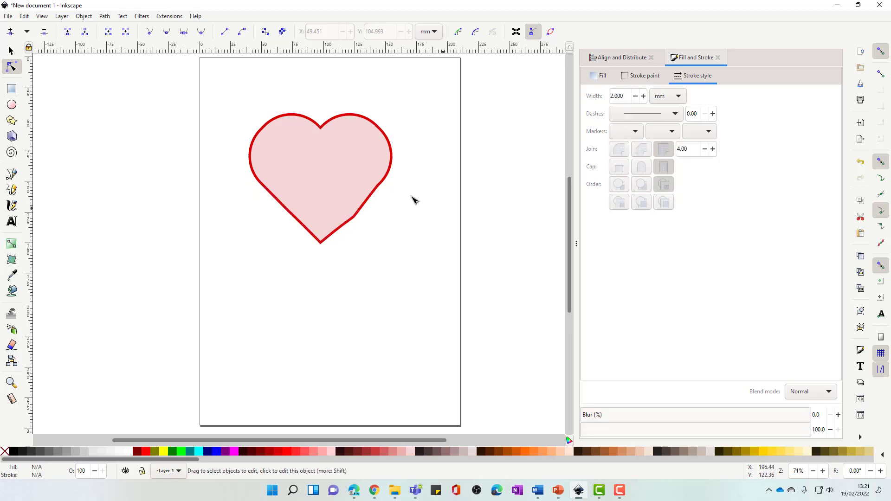
Delete the surplus node where the right lobe meets the lower edge and align the handles to straighten the heart's lower-right edge.
left_click(375, 191)
left_click(379, 185)
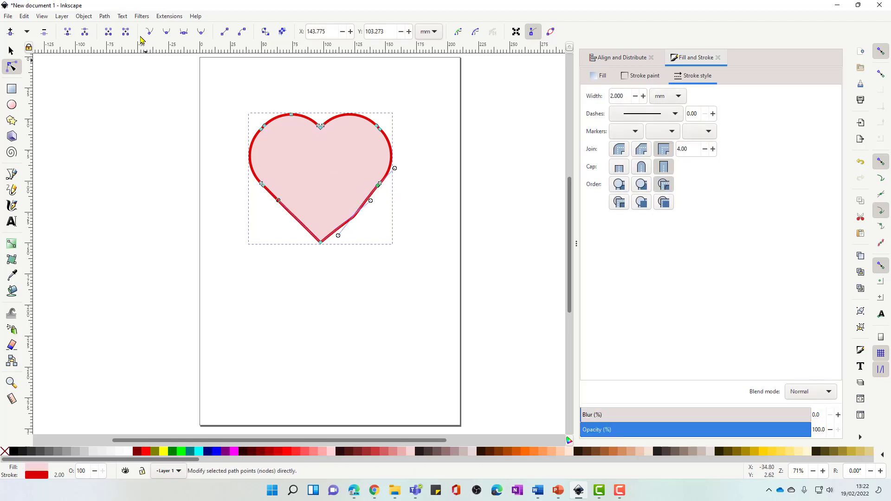
left_click(44, 31)
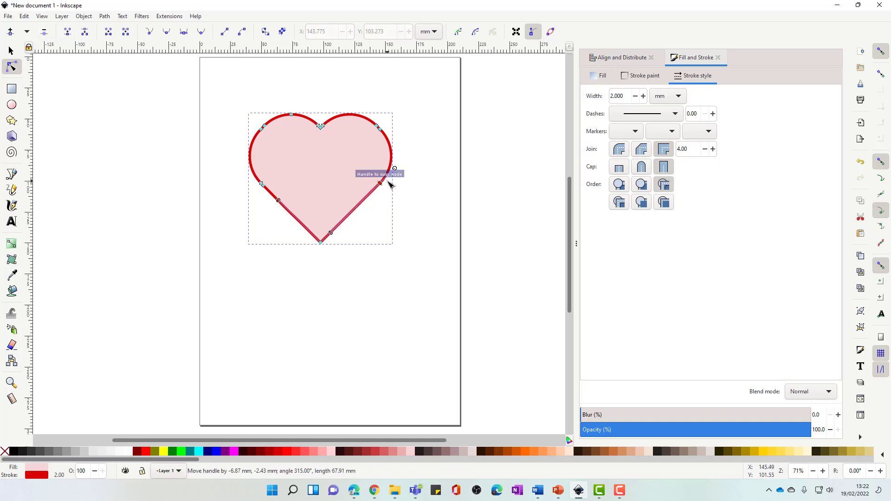
left_click(350, 264)
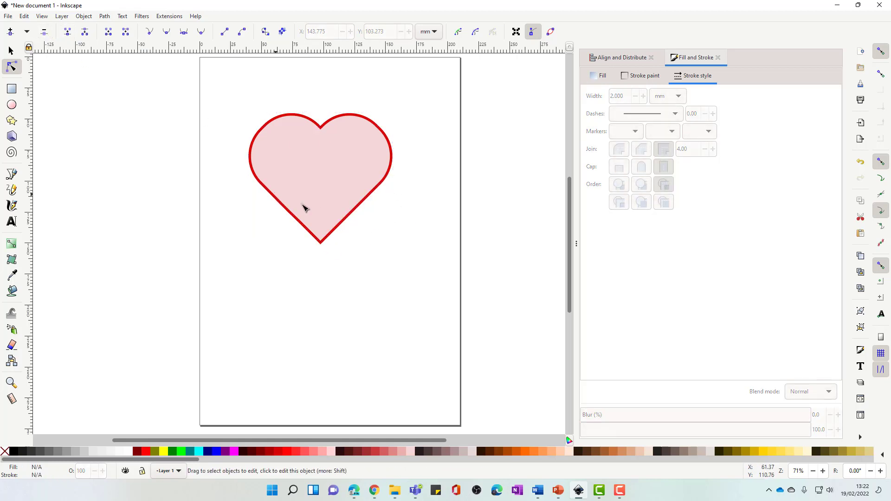